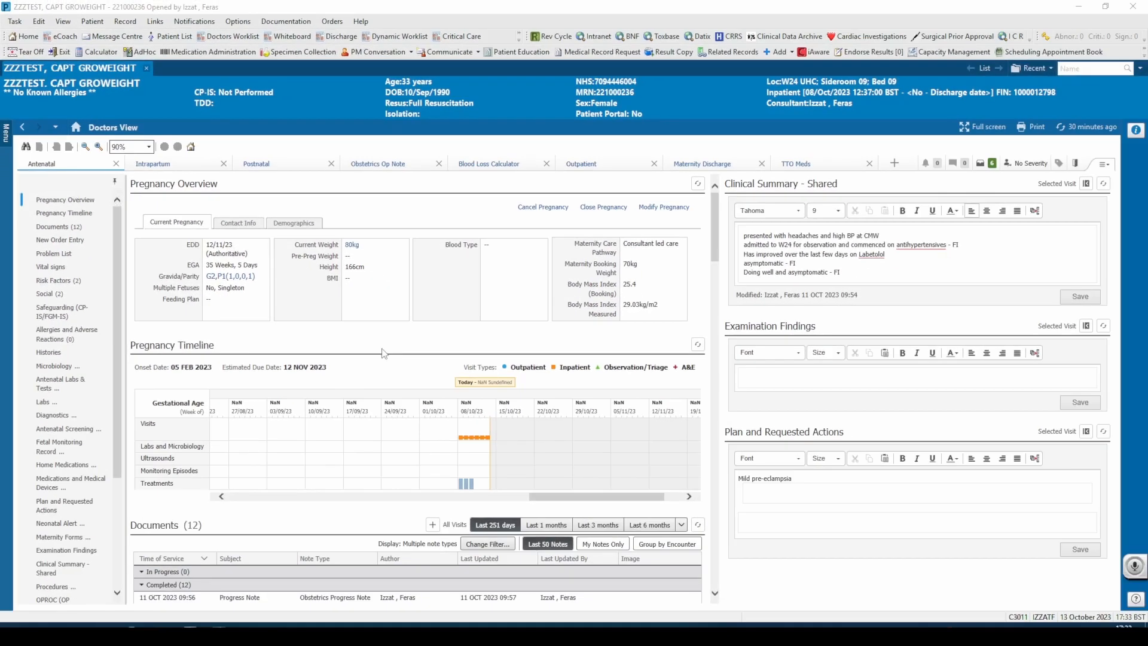
# - Review the completed documents from the latest Obstetrics Progress Note through the VTE Risk Assessment with continuous scrolling enabled, and close the viewer
pyautogui.scroll(-5, 416, 378)
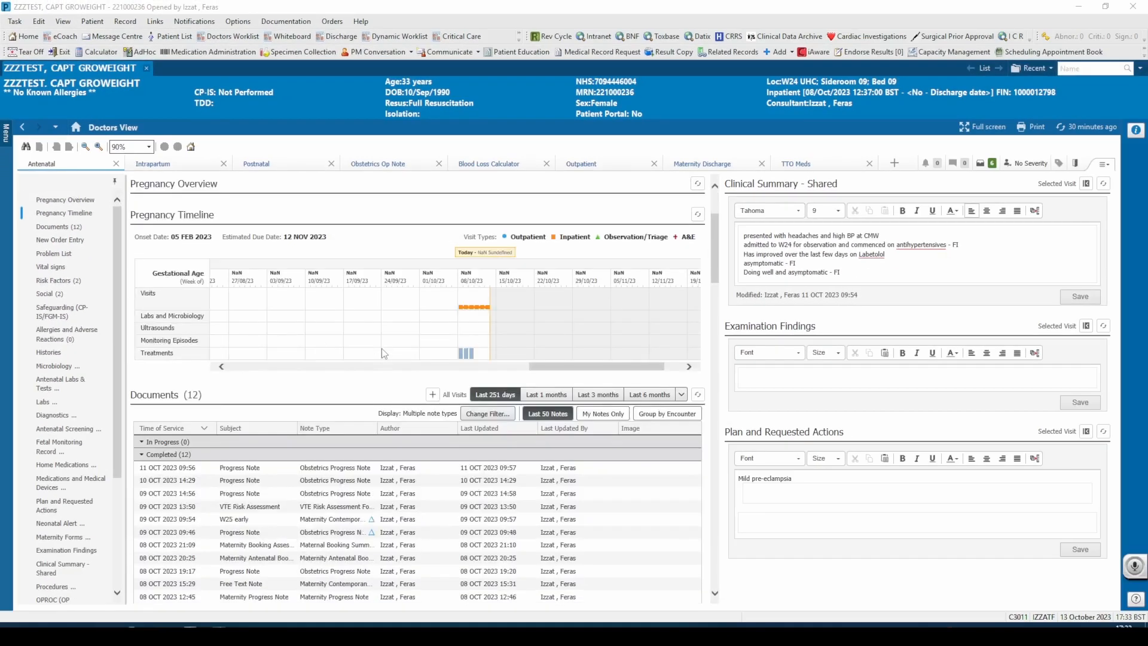
pyautogui.scroll(-2, 383, 353)
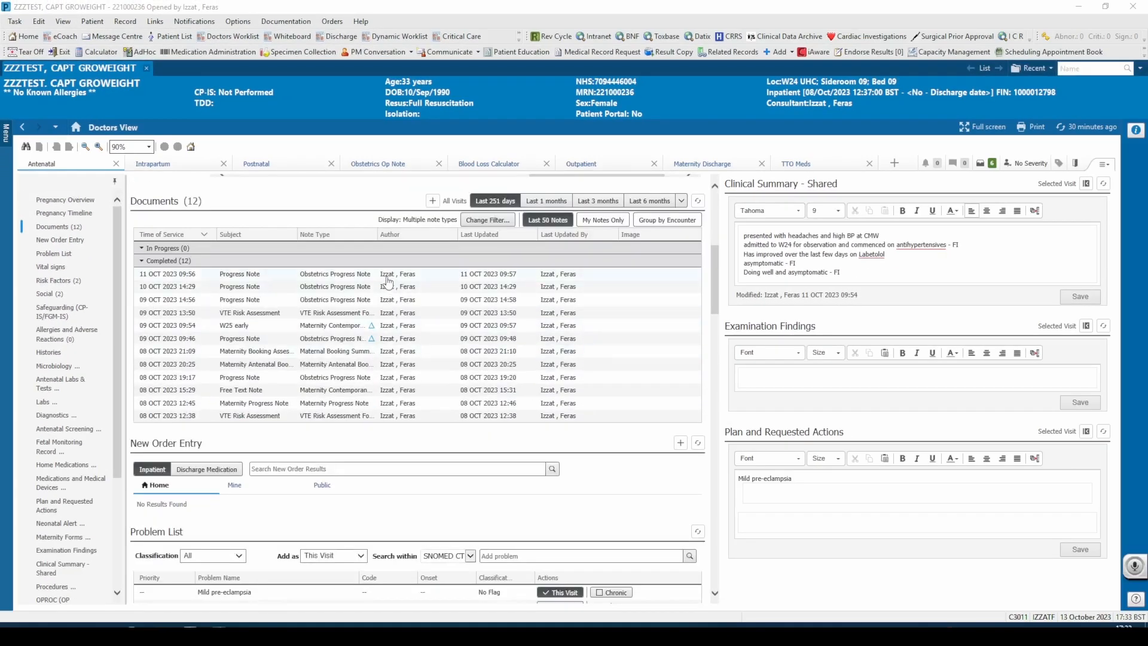
pyautogui.click(385, 276)
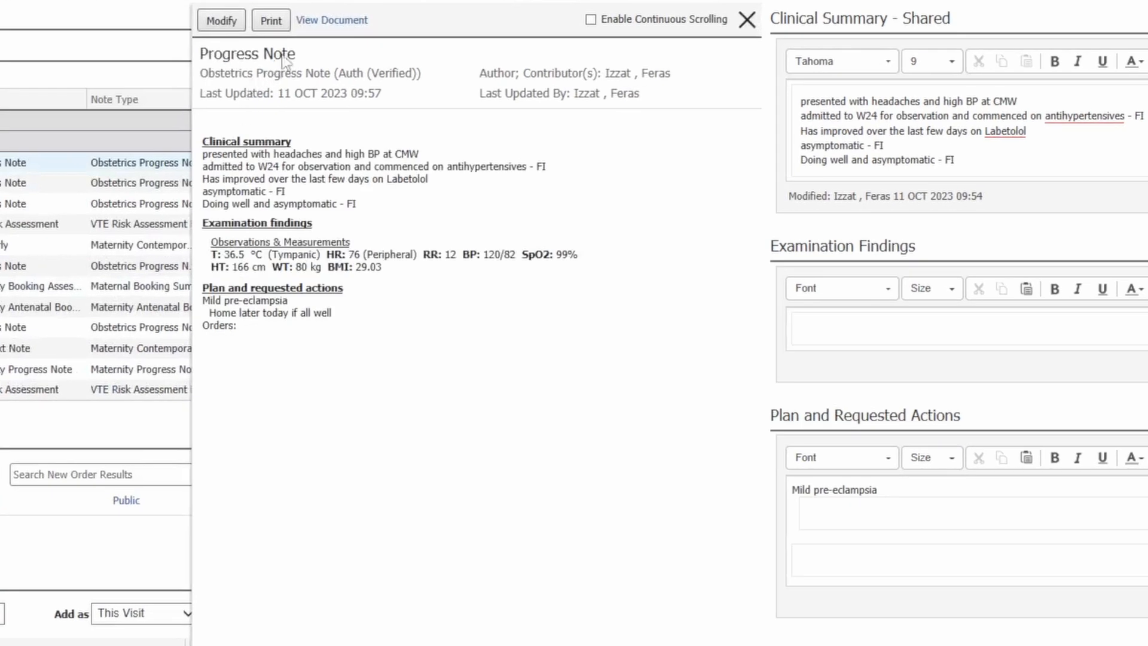
pyautogui.click(591, 19)
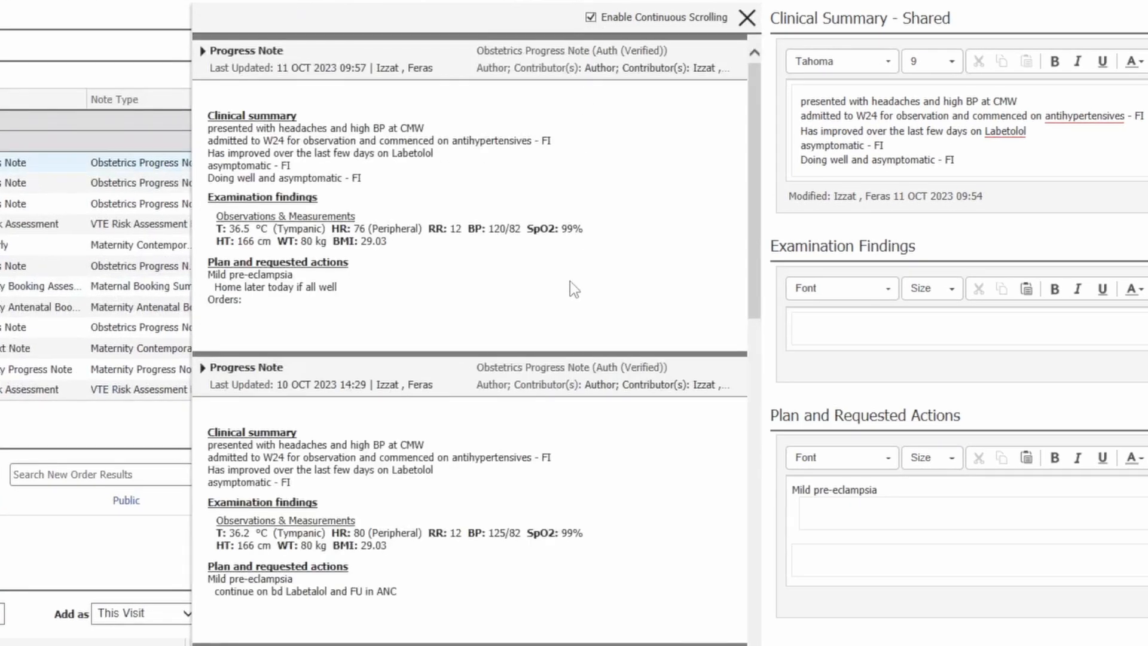
pyautogui.scroll(-3, 569, 281)
pyautogui.scroll(-5, 569, 280)
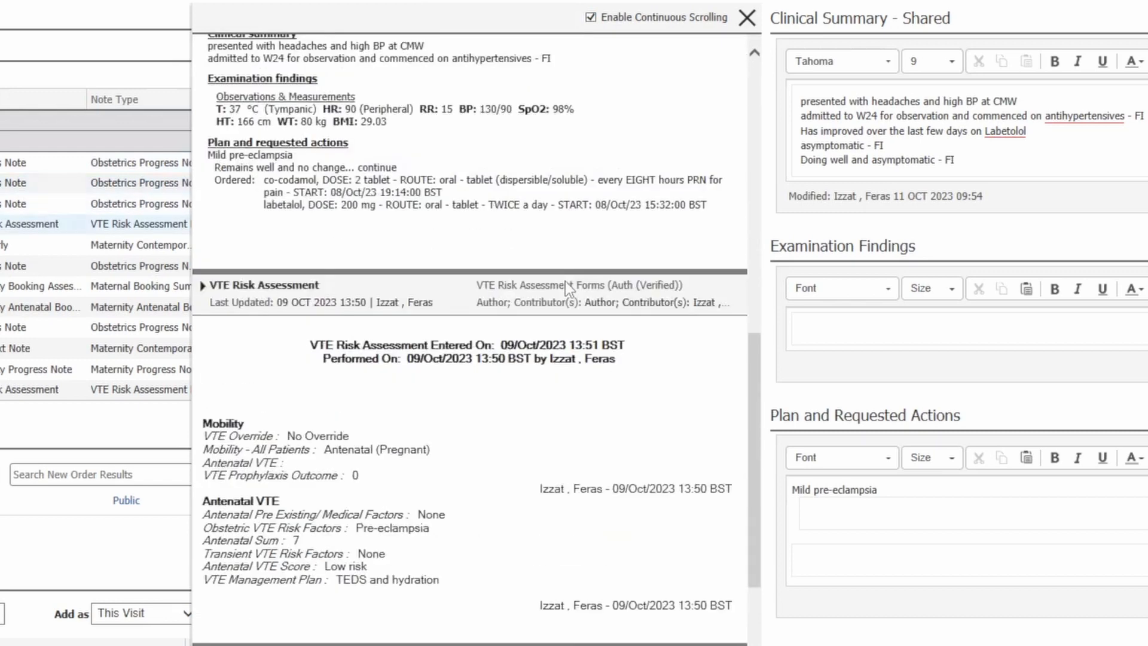
pyautogui.scroll(-3, 565, 281)
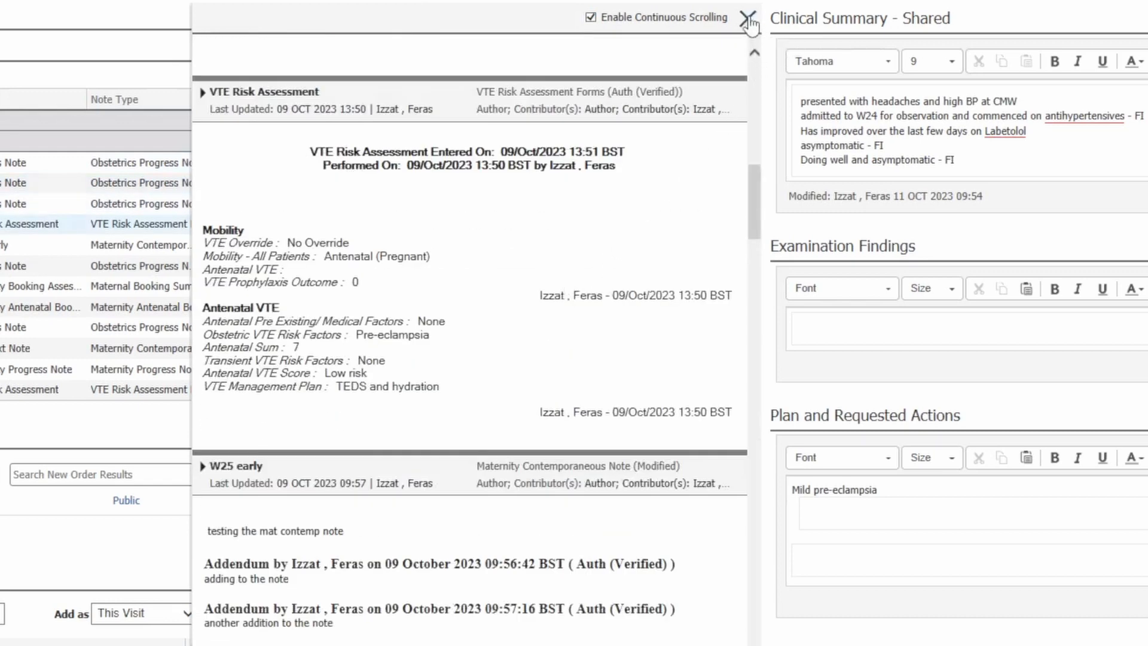
pyautogui.click(749, 23)
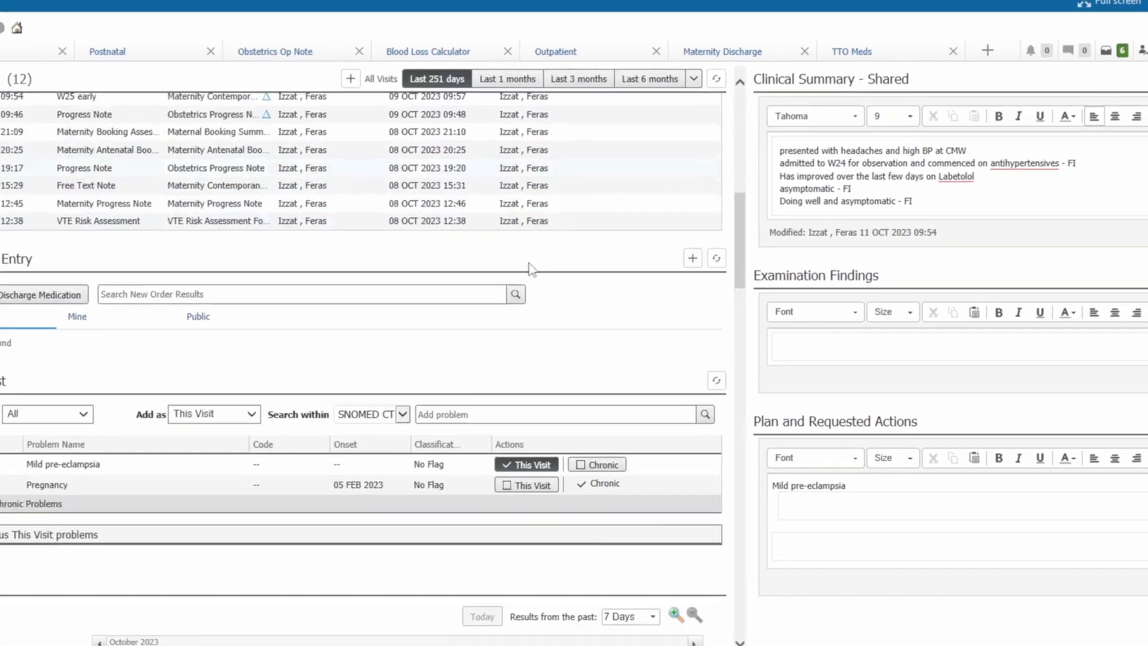
# - Check the vital signs chart readings for 11 and 10 October 2023 and review the risk factors, histories and antenatal labs sections
pyautogui.scroll(-4, 529, 266)
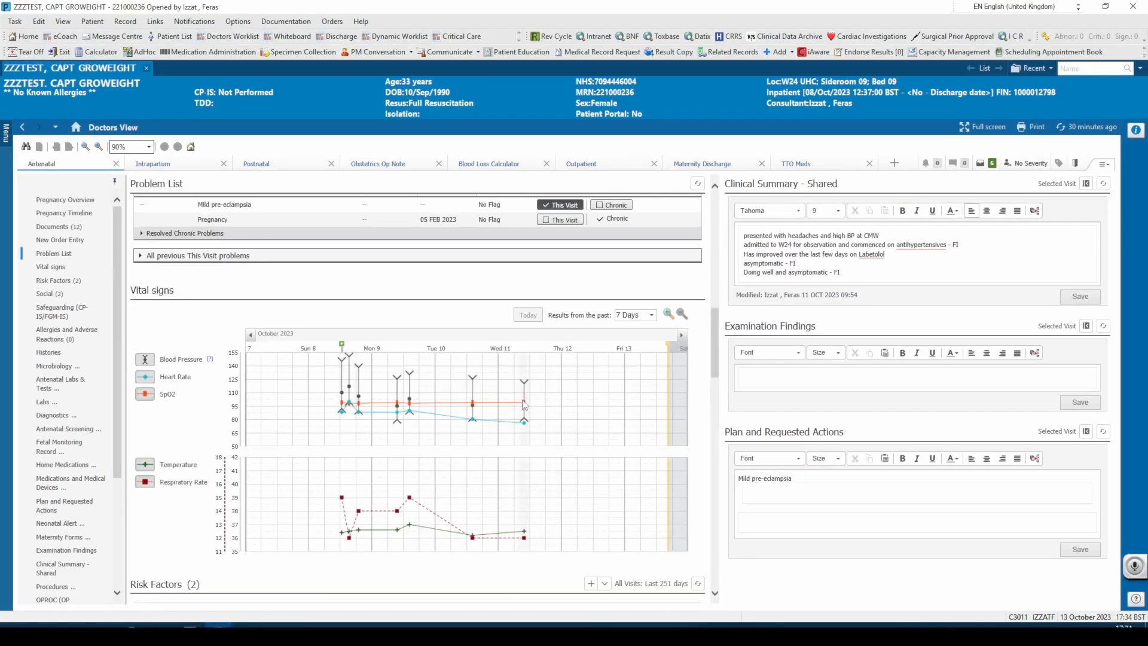
pyautogui.moveTo(521, 409)
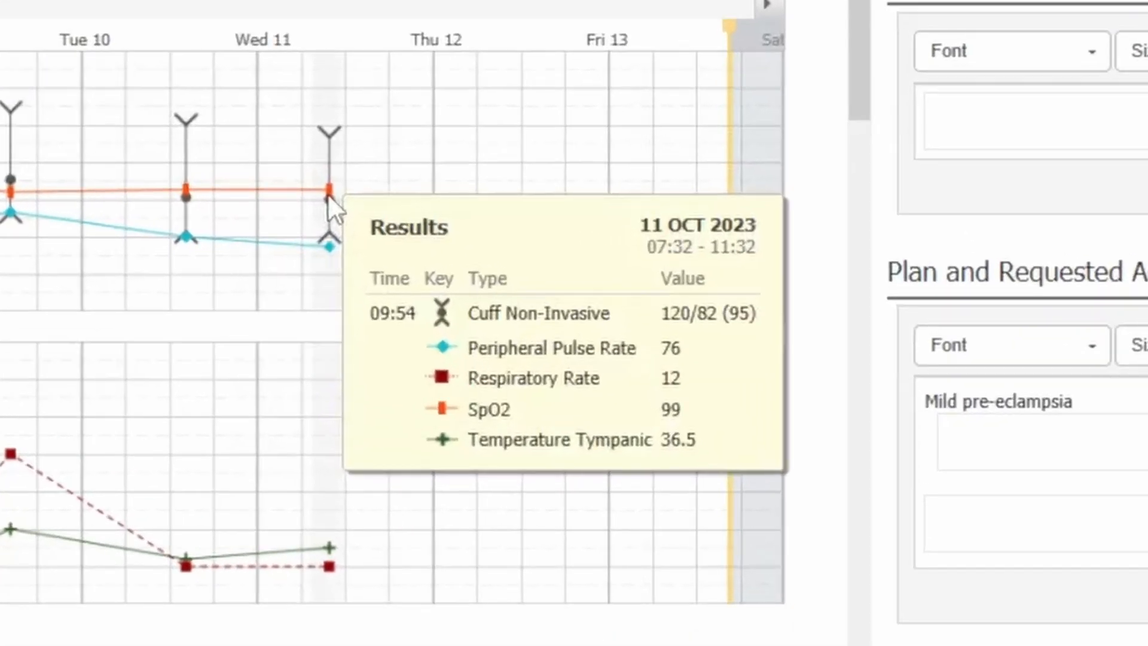
pyautogui.moveTo(185, 188)
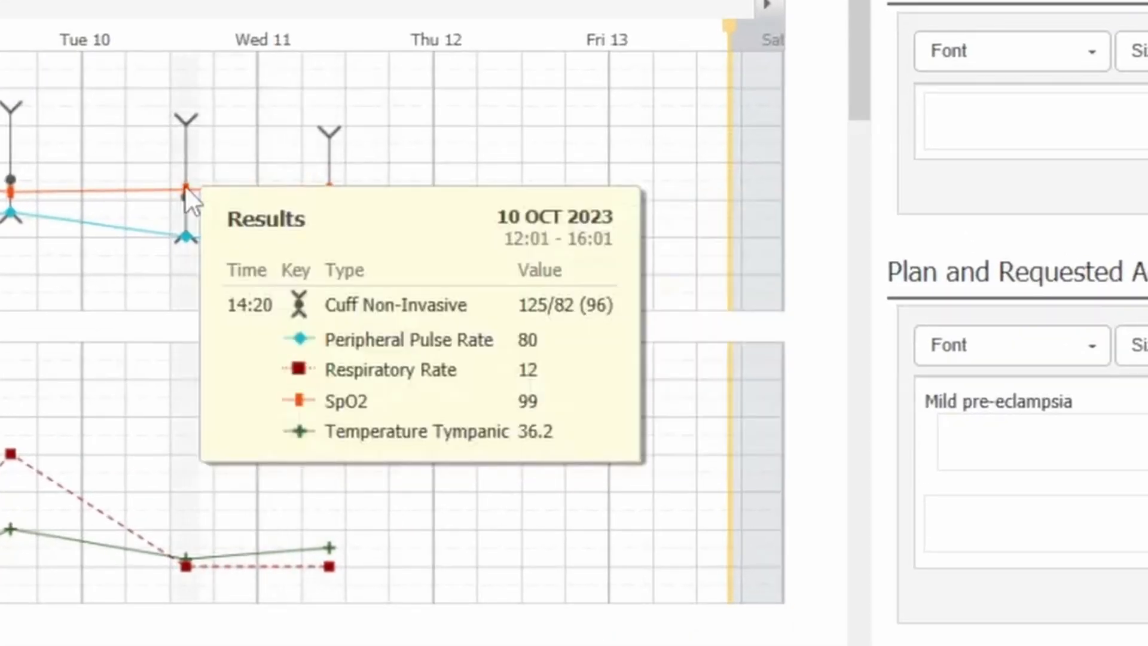
pyautogui.scroll(-6, 436, 242)
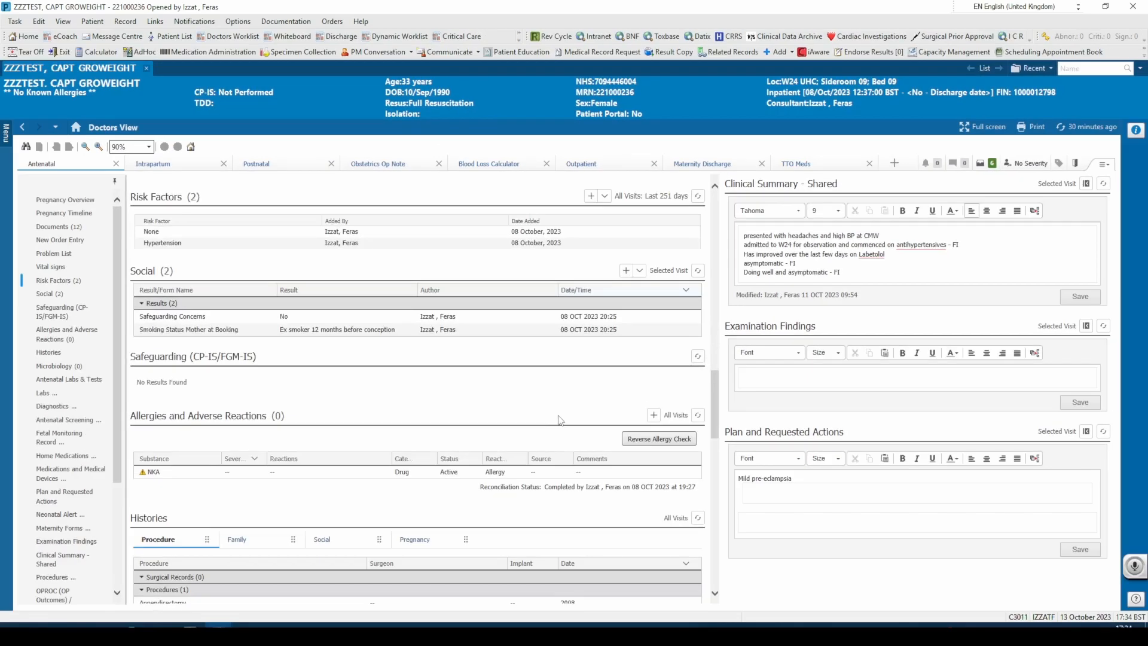
pyautogui.scroll(-5, 555, 421)
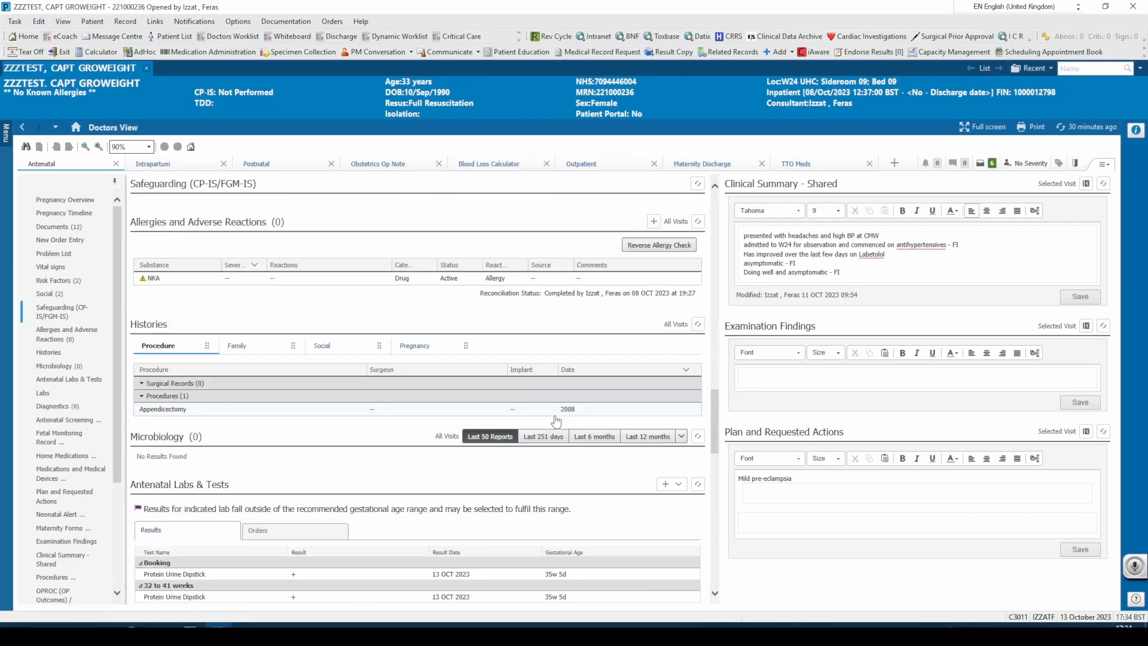
pyautogui.scroll(-3, 556, 420)
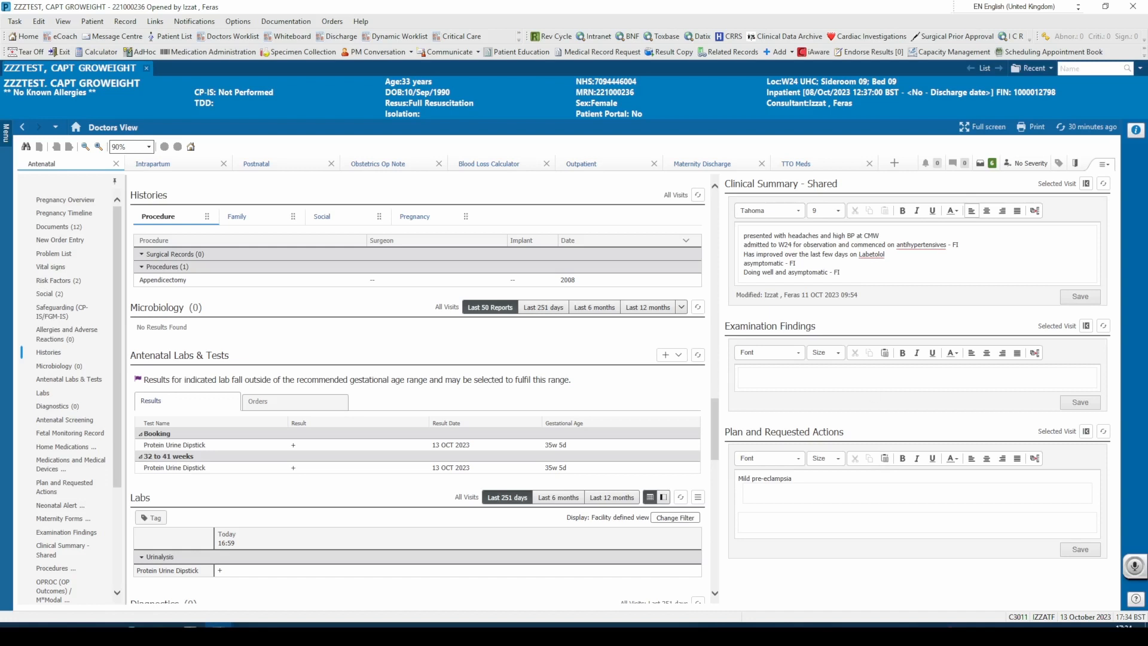
# - Add the line "all well, feeling better and observations stable" with the clinician's initials to the shared Clinical Summary and save it
pyautogui.click(840, 272)
pyautogui.press('Return')
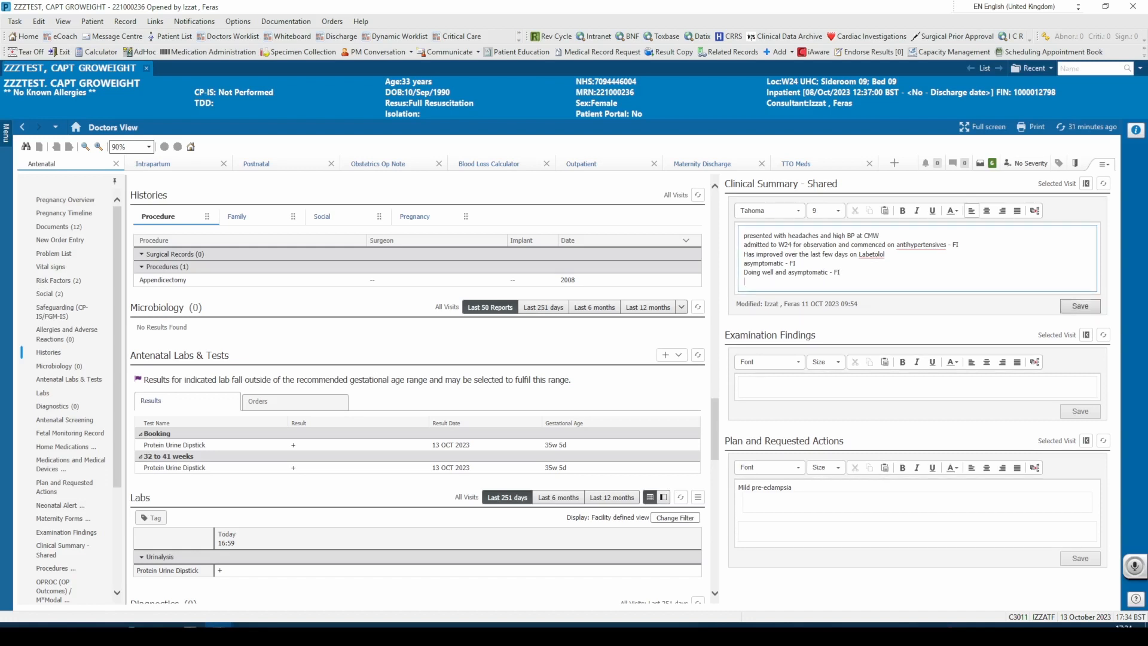
pyautogui.write('all well, feeling better and observations stable - FI')
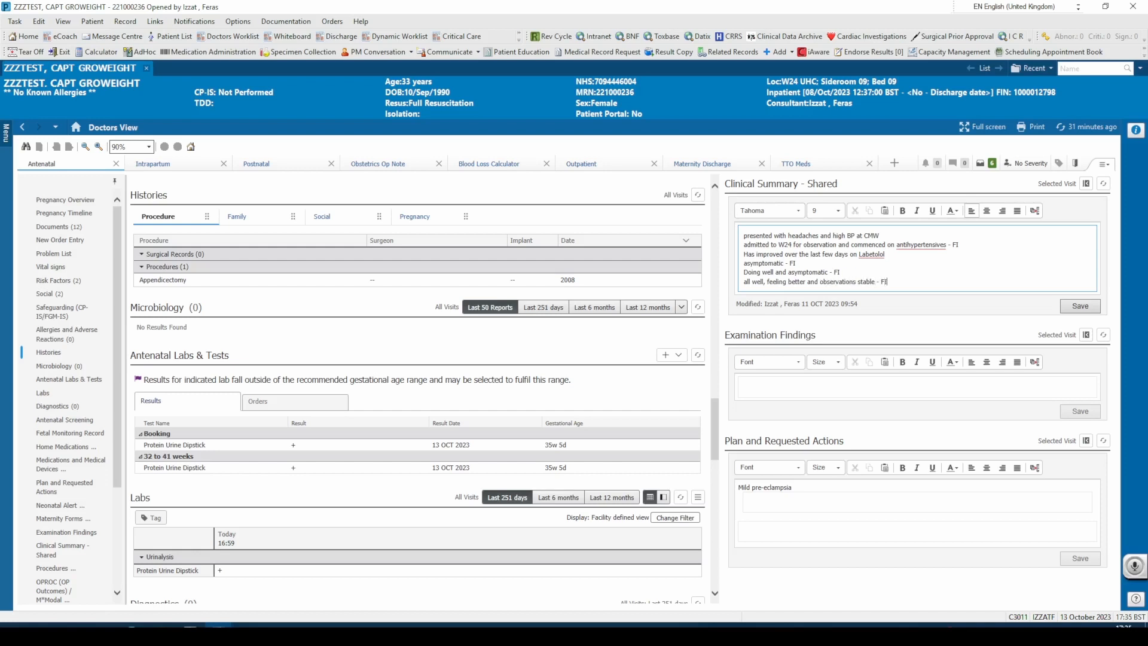
pyautogui.click(1077, 306)
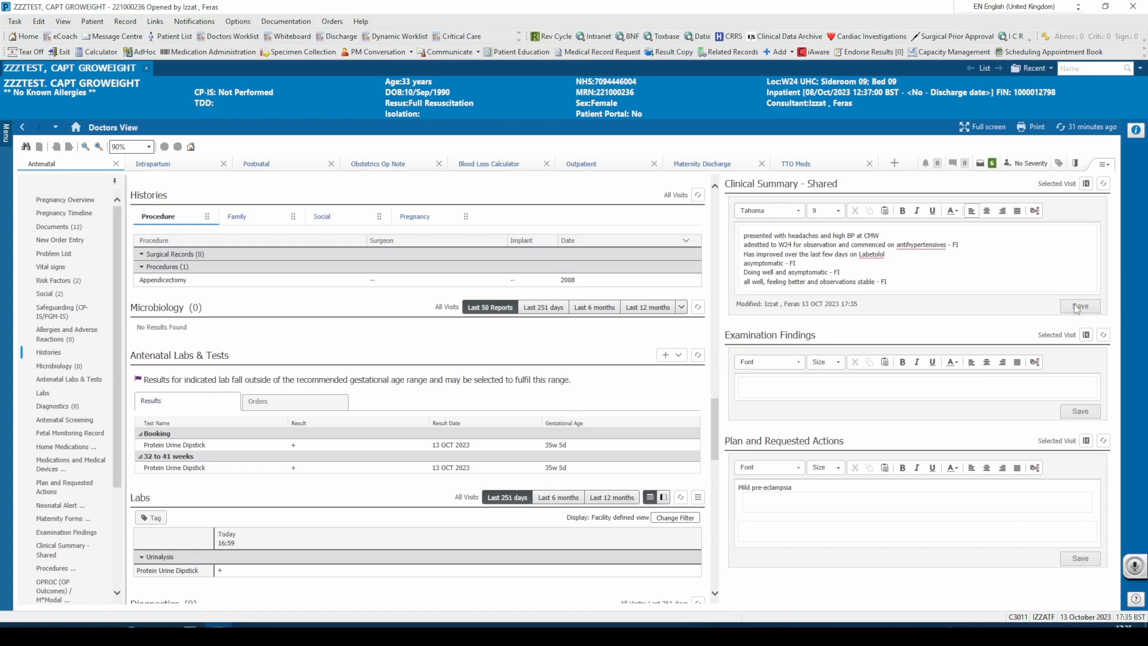
# - Record "soft abdomen" and "Normal CTG" on separate lines in Examination Findings and save them
pyautogui.click(813, 382)
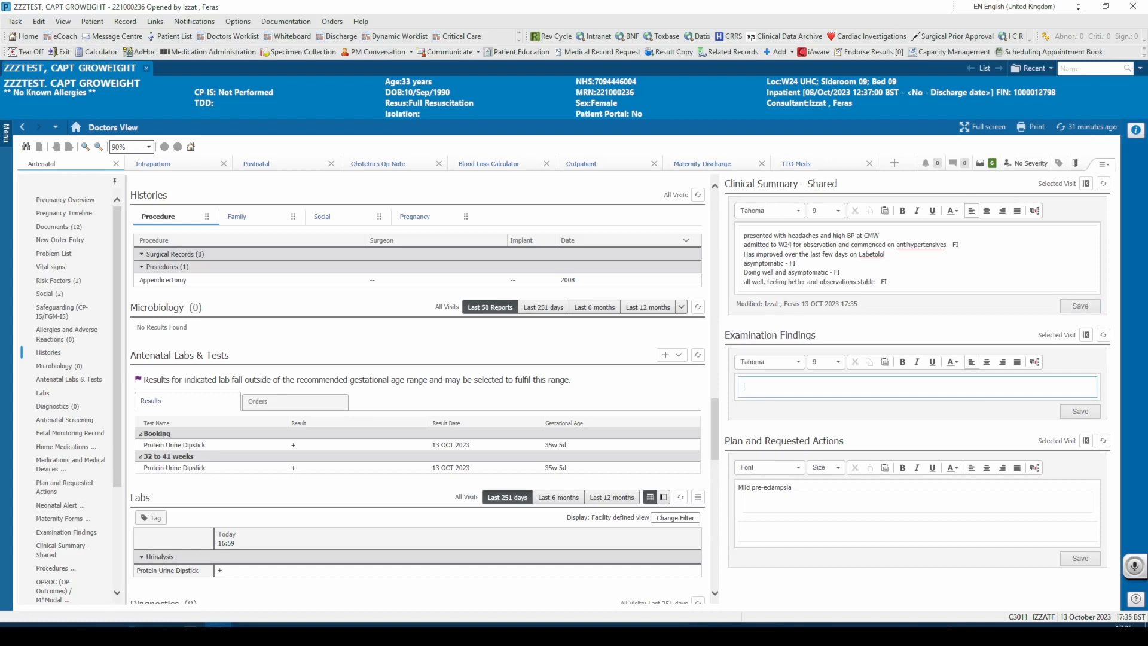
pyautogui.write('soft abdomen')
pyautogui.press('Return')
pyautogui.write('Normal CTG')
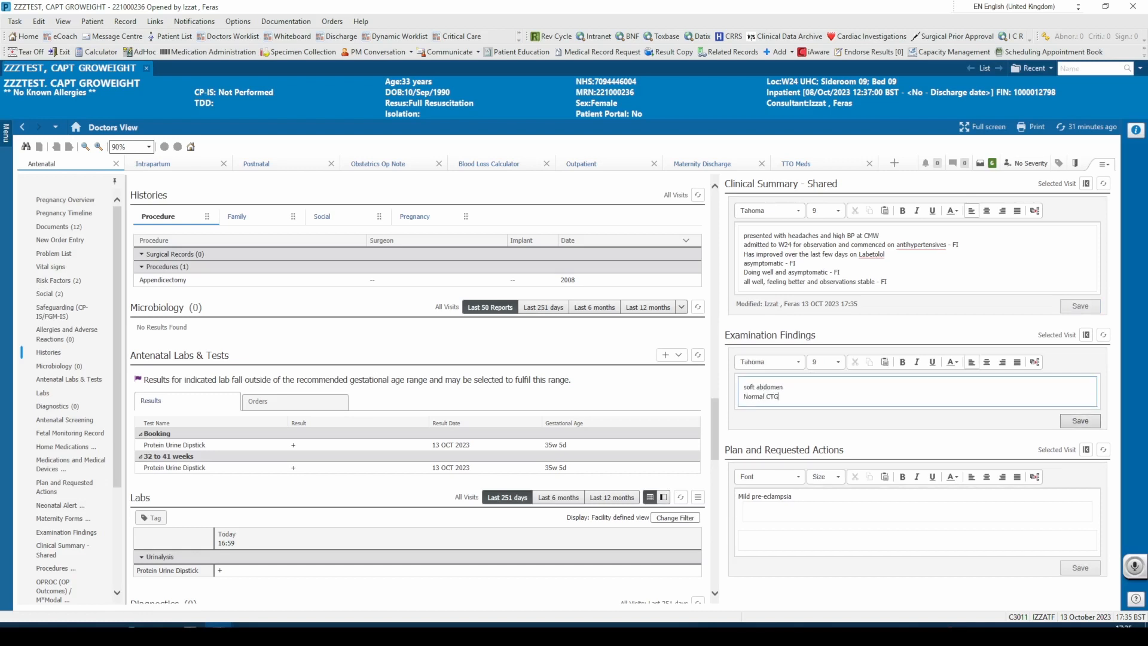
pyautogui.click(1079, 420)
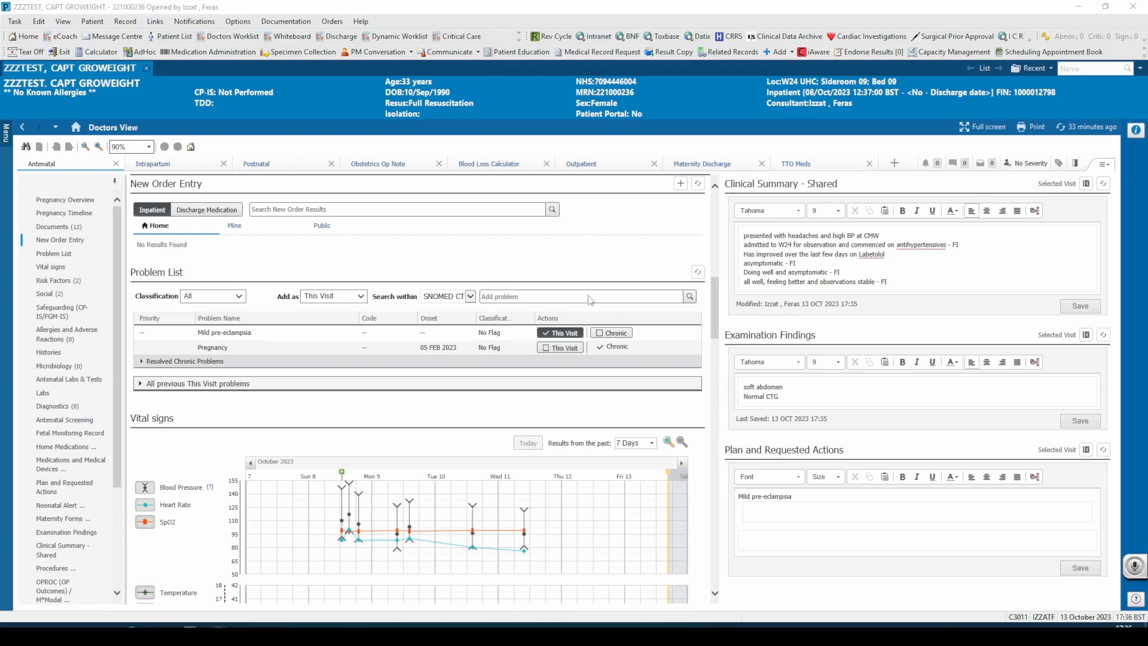
# - Search new inpatient orders for "pet" and add the Pre-Eclampsia PET careset without the clotting screen
pyautogui.click(307, 209)
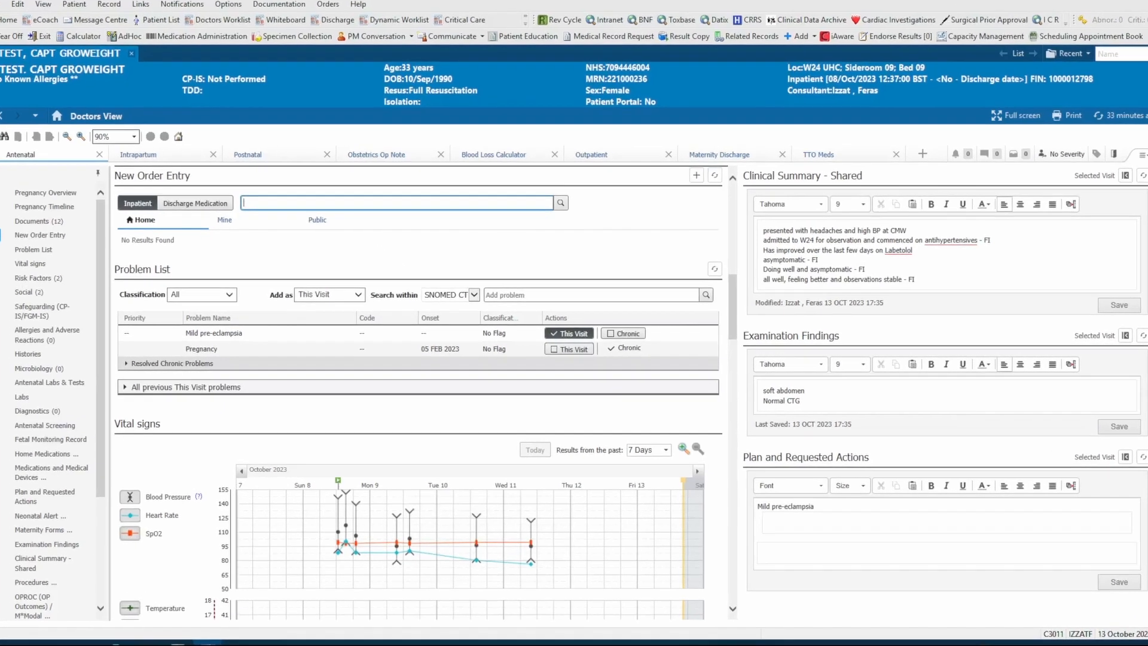
pyautogui.write('pet')
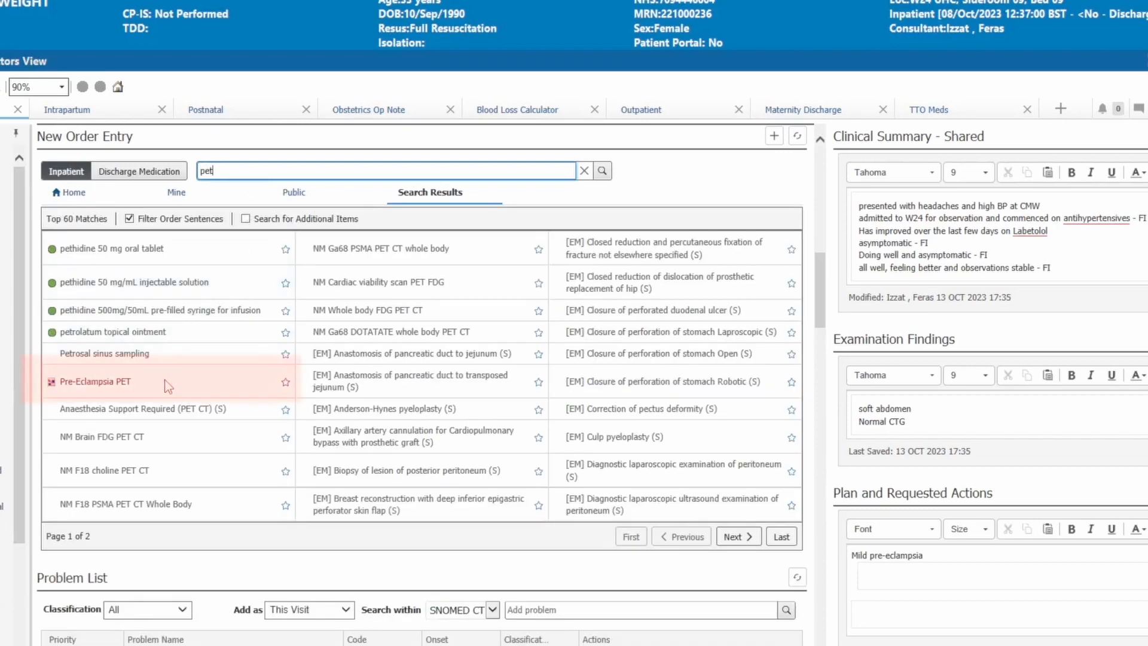
pyautogui.click(166, 382)
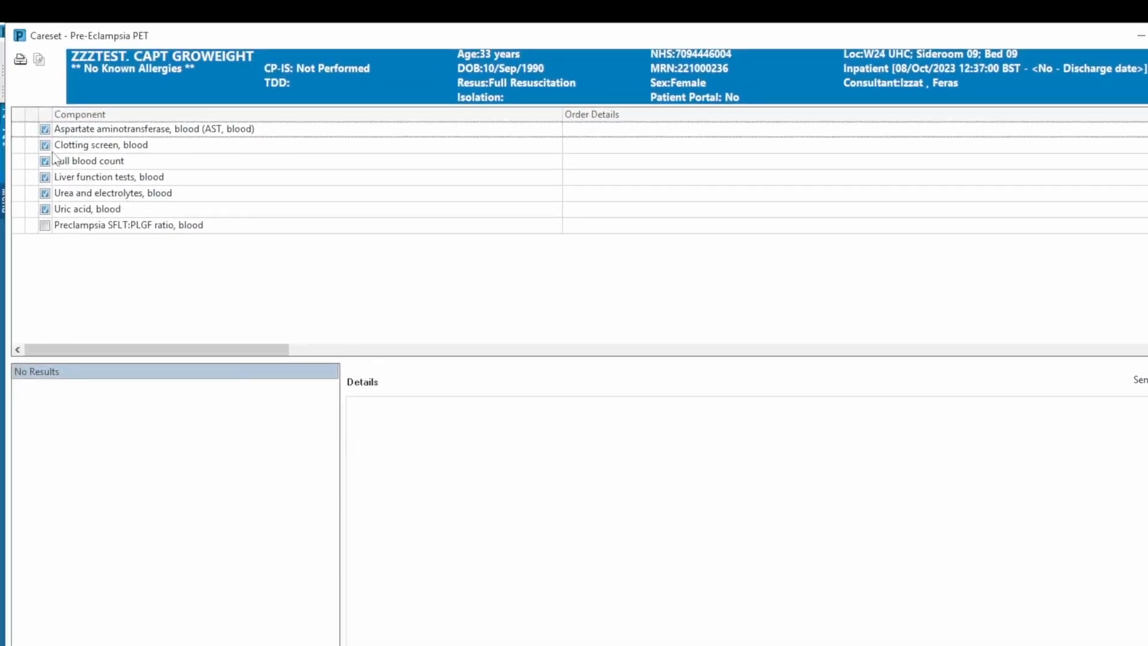
pyautogui.click(45, 145)
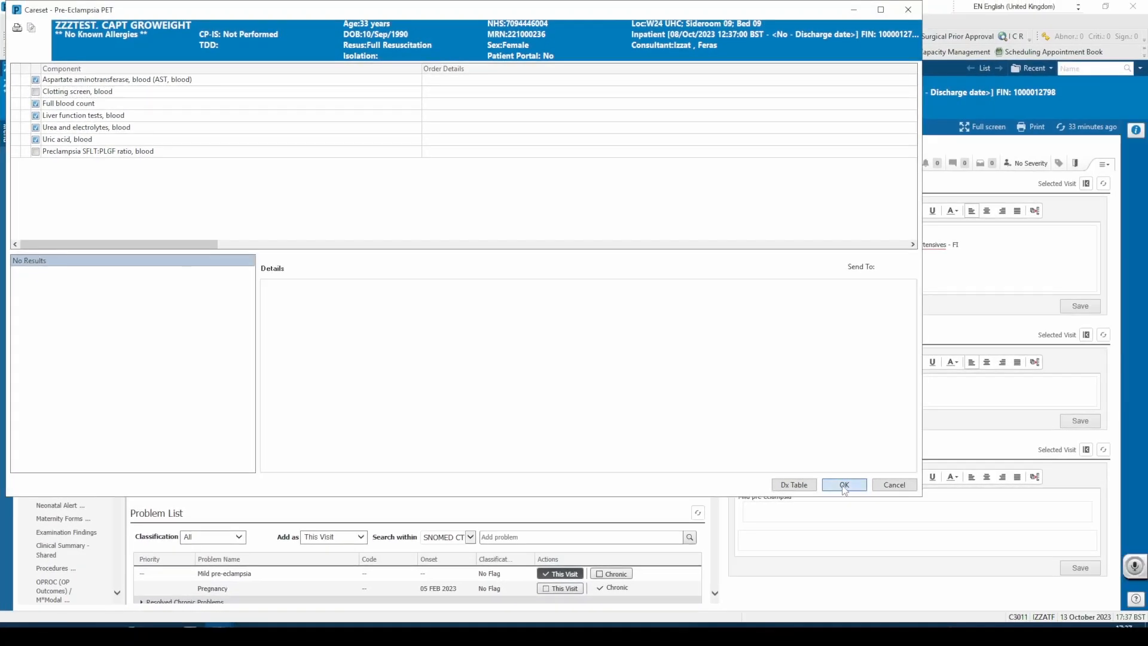
pyautogui.click(843, 485)
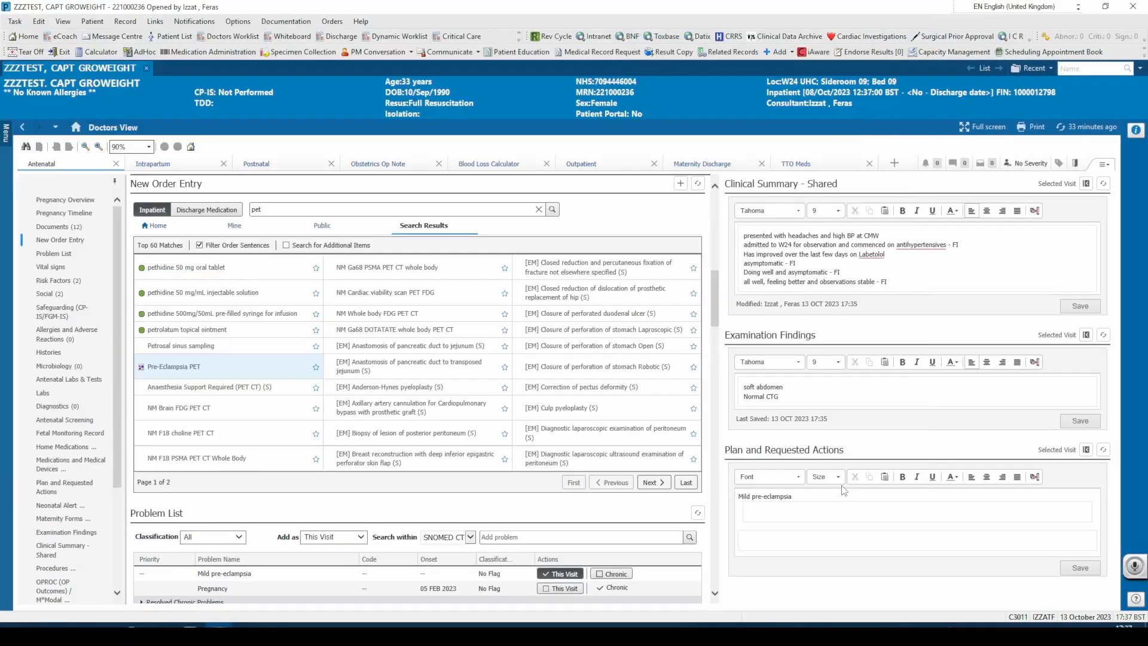
# - Send the pending orders for signature and select all five laboratory orders, from aspartate aminotransferase to uric acid, for shared details
pyautogui.click(989, 167)
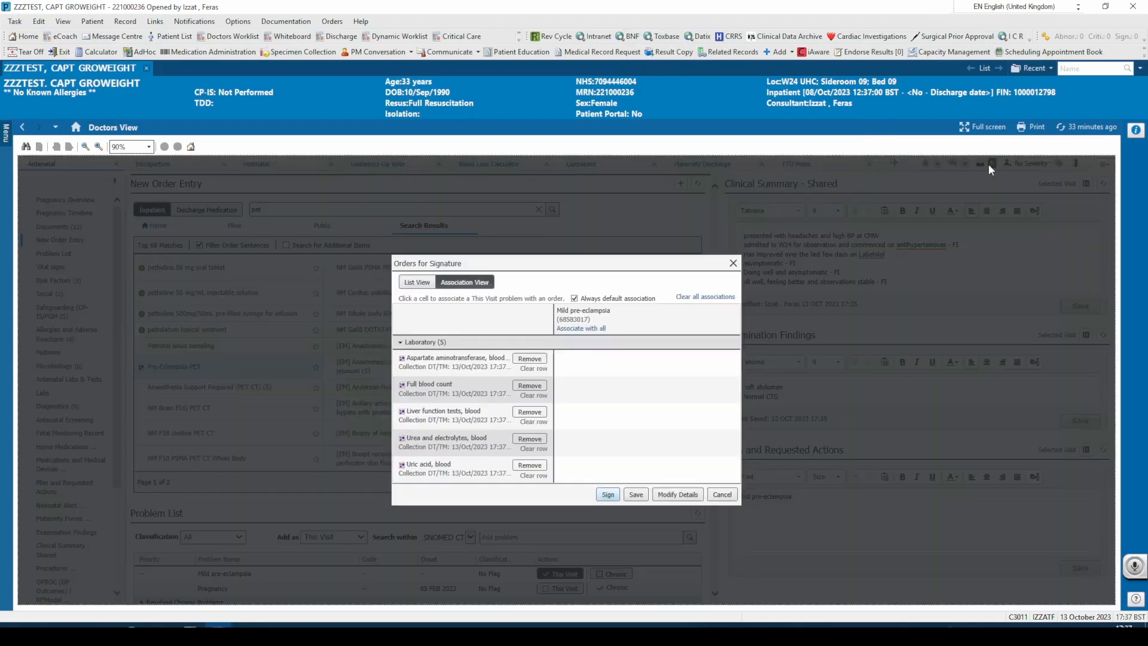
pyautogui.click(607, 496)
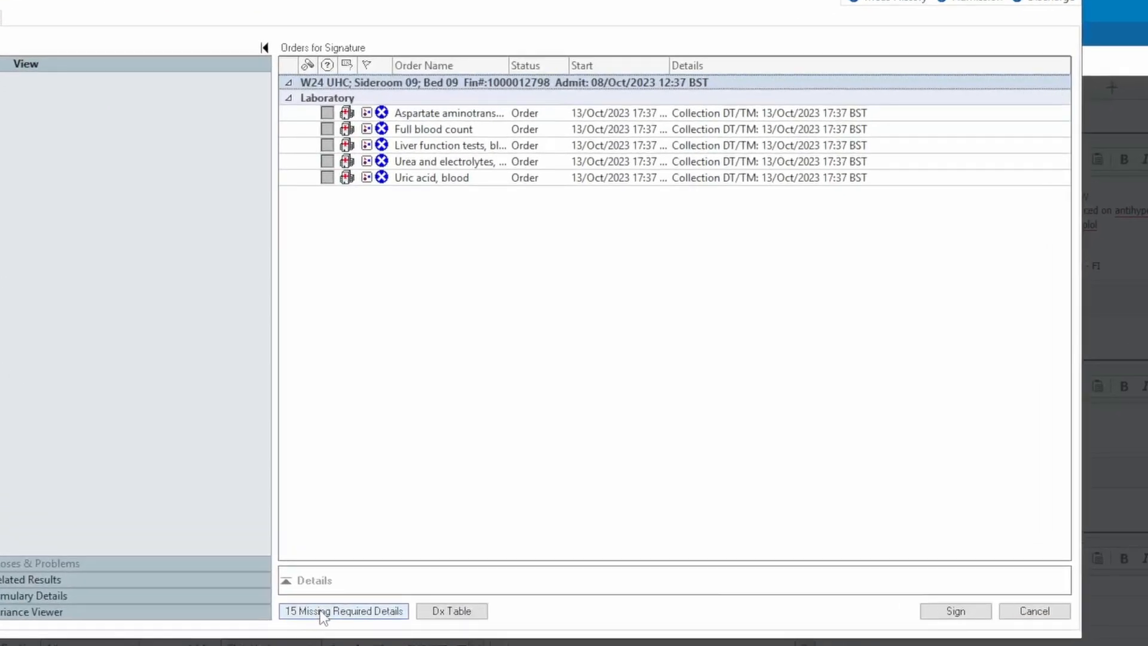
pyautogui.click(486, 118)
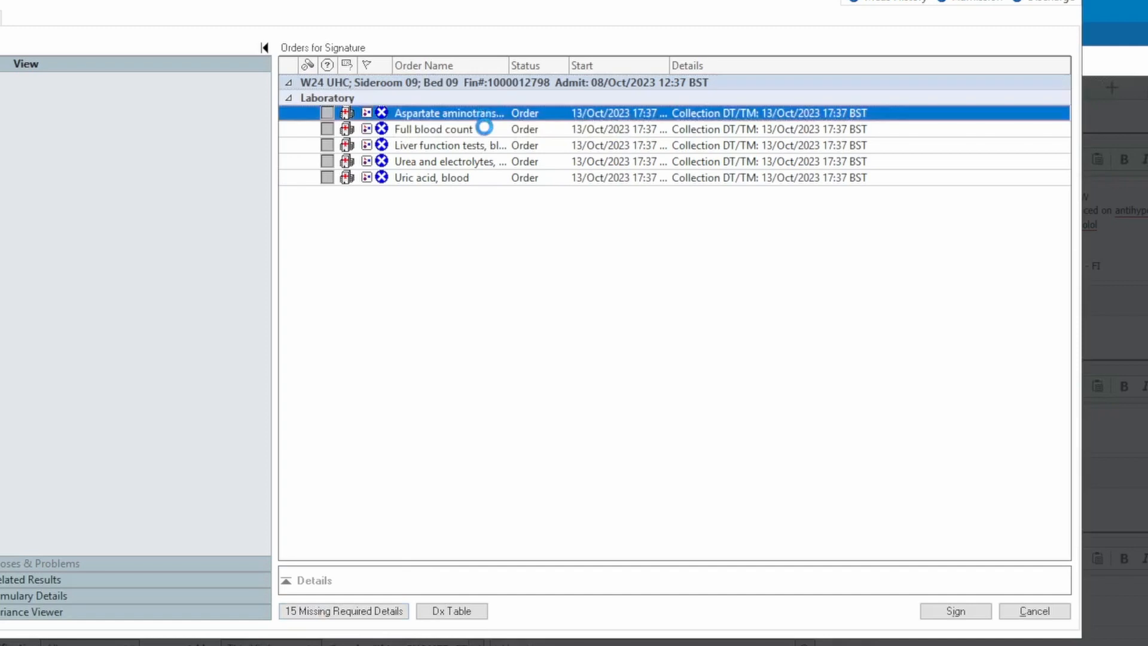
pyautogui.keyDown('shift'); pyautogui.click(487, 129); pyautogui.keyUp('shift')
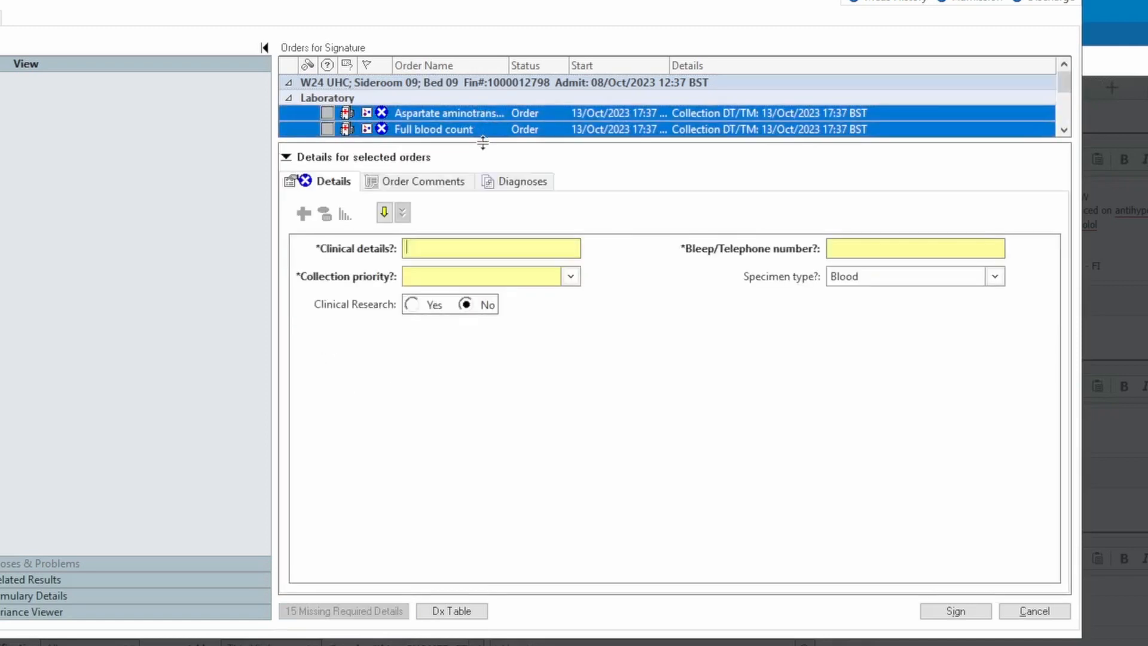
pyautogui.click(1063, 130)
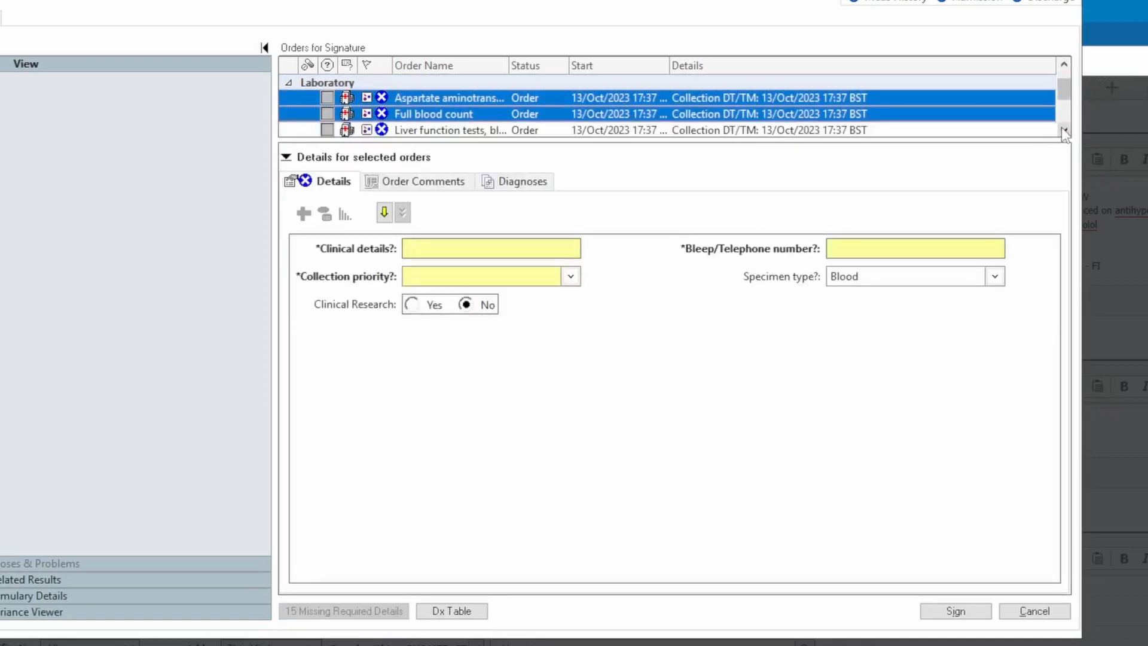
pyautogui.click(1063, 130)
pyautogui.keyDown('shift'); pyautogui.click(452, 99); pyautogui.keyUp('shift')
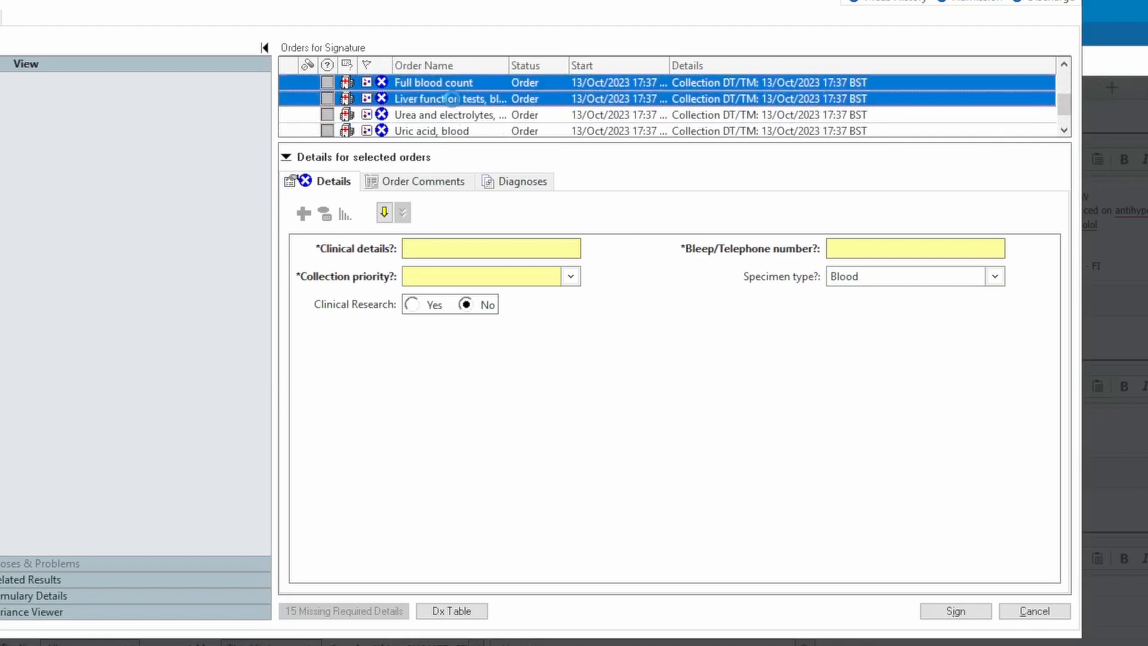
pyautogui.keyDown('shift'); pyautogui.click(454, 115); pyautogui.keyUp('shift')
pyautogui.keyDown('shift'); pyautogui.click(454, 130); pyautogui.keyUp('shift')
pyautogui.click(1063, 130)
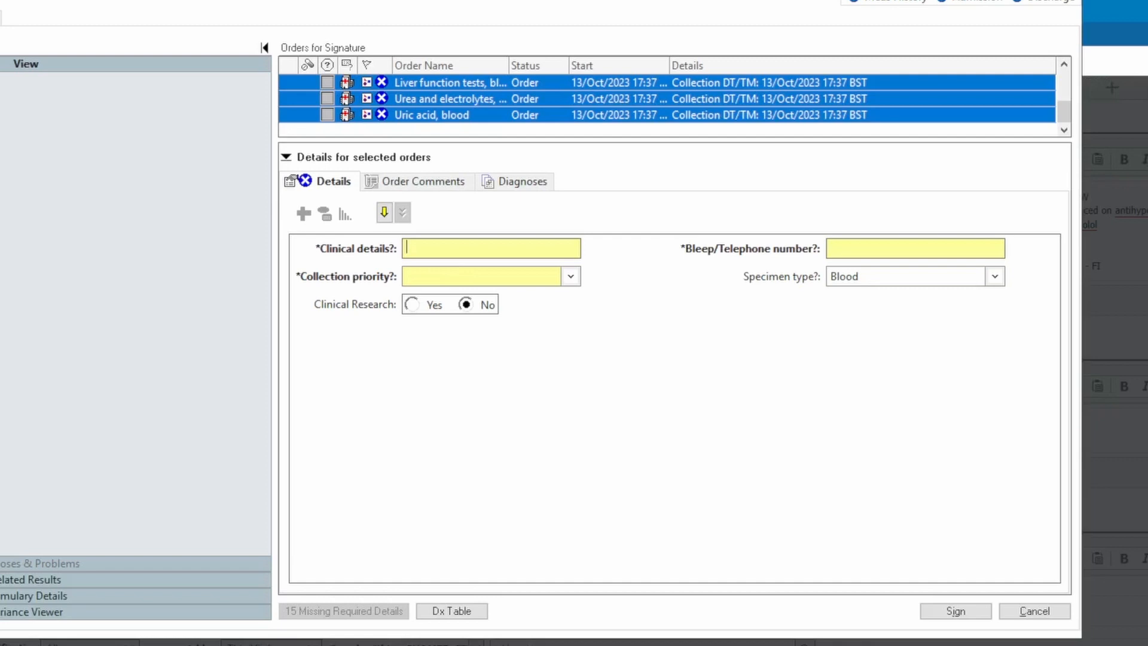
# - Fill in the selected orders' clinical details as PET, collection priority as Routine, and the bleep/telephone number, and sign them
pyautogui.write('PET')
pyautogui.press('Tab')
pyautogui.click(570, 276)
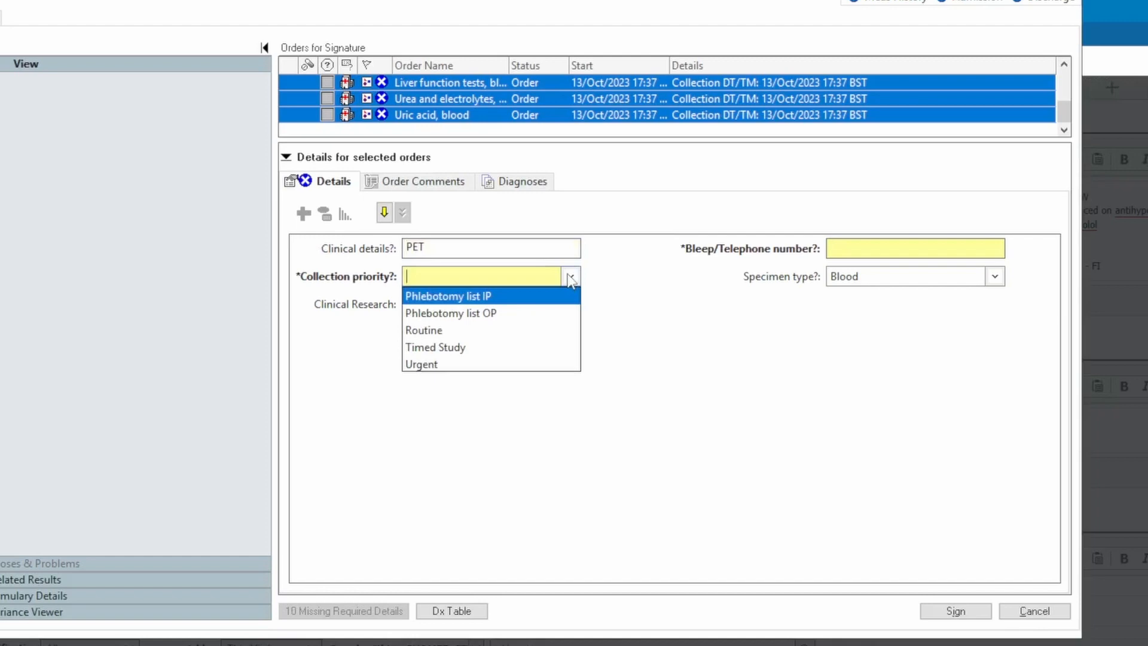
pyautogui.click(445, 330)
pyautogui.write('12345')
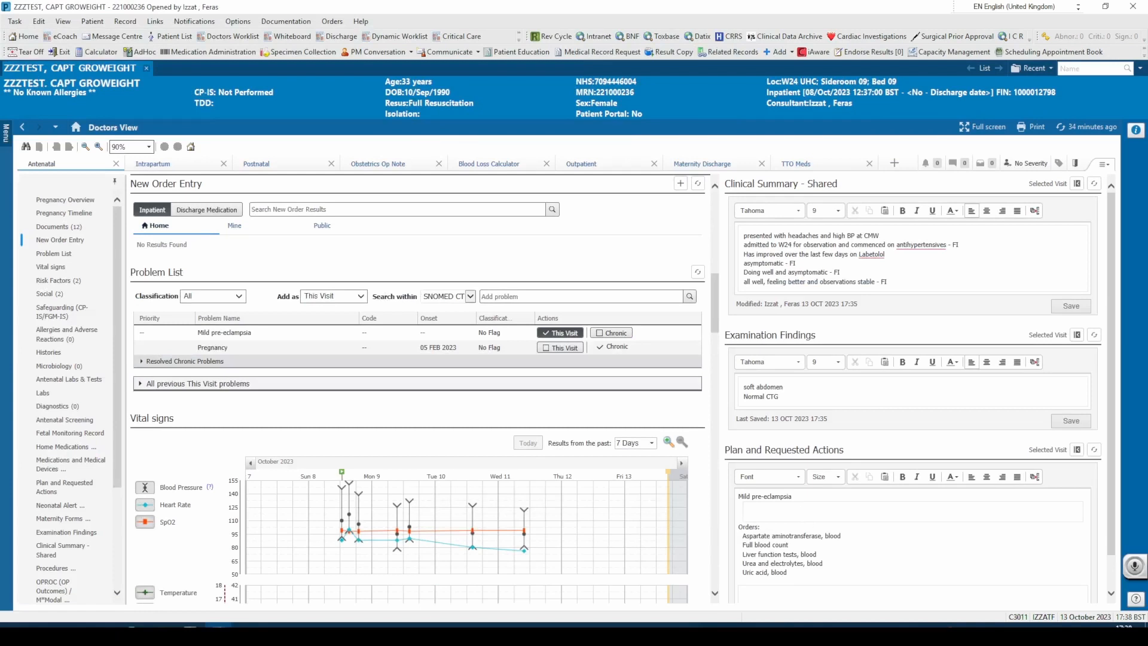
# - Add "review later with bloods" below the orders in Plan and Requested Actions and save it
pyautogui.scroll(-1, 824, 564)
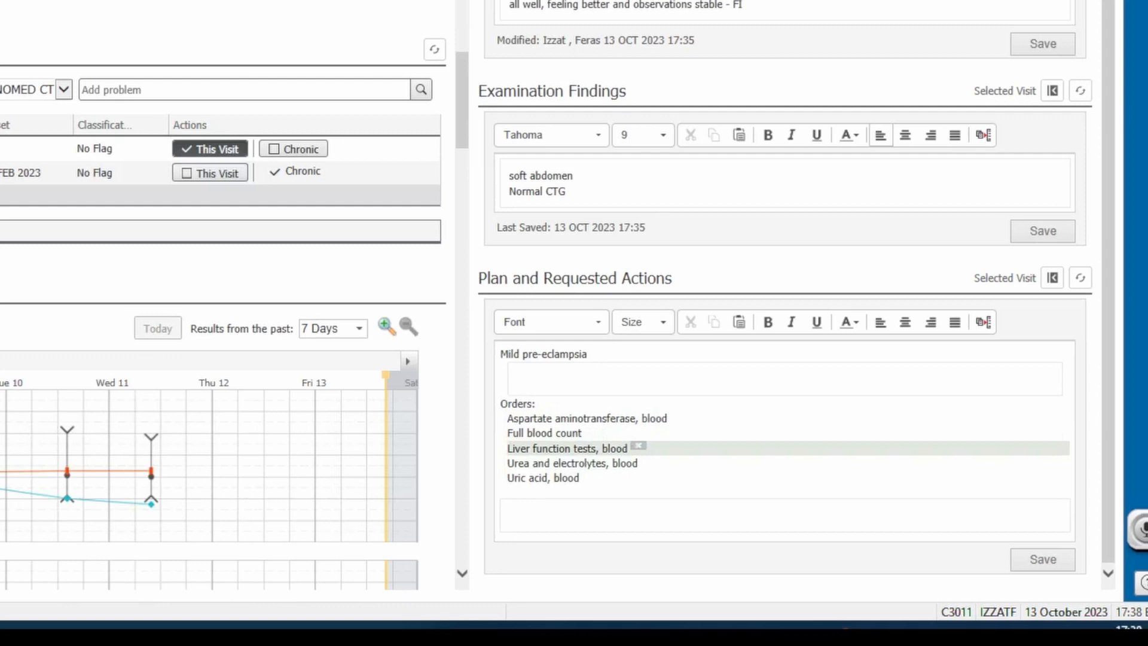
pyautogui.click(510, 515)
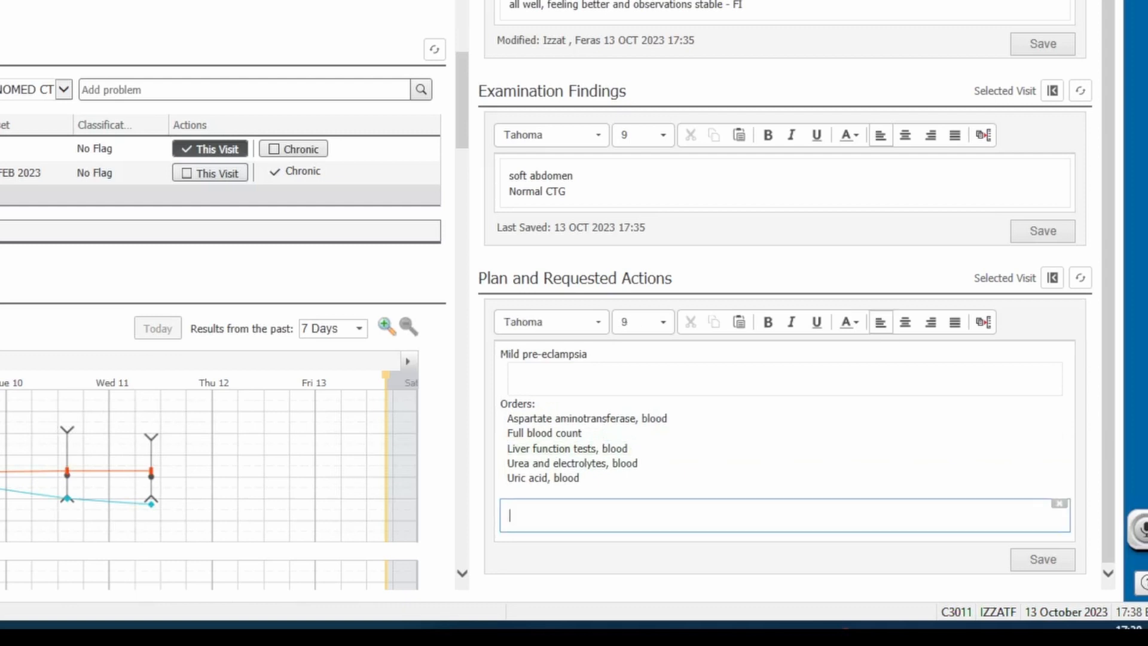
pyautogui.write('review later with bloods')
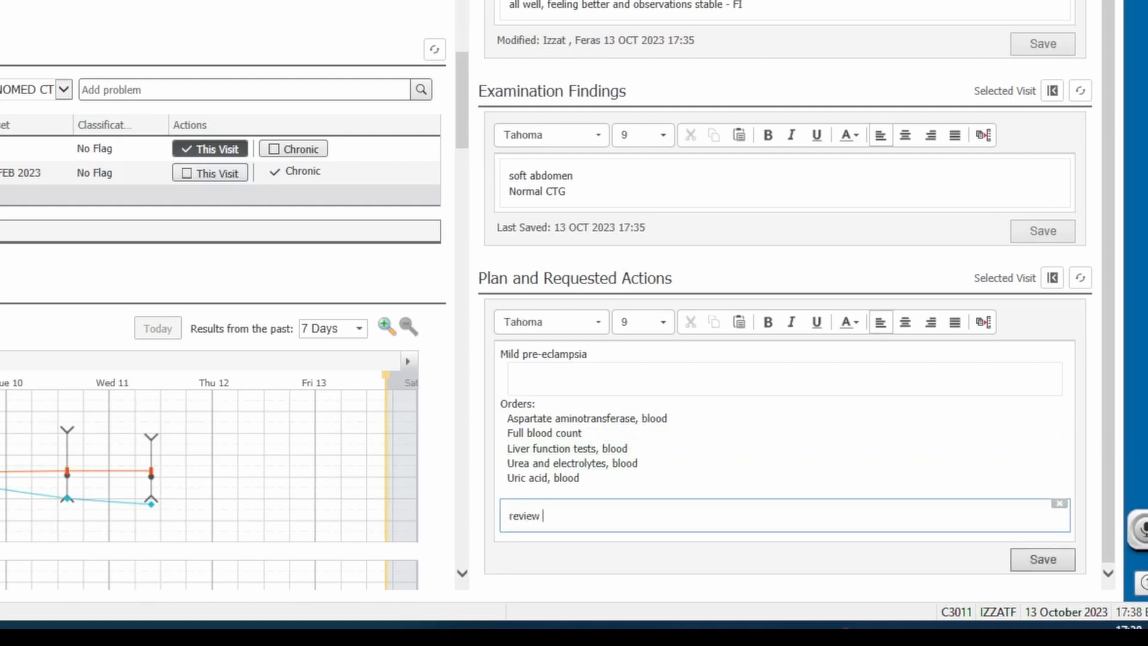
pyautogui.click(1064, 562)
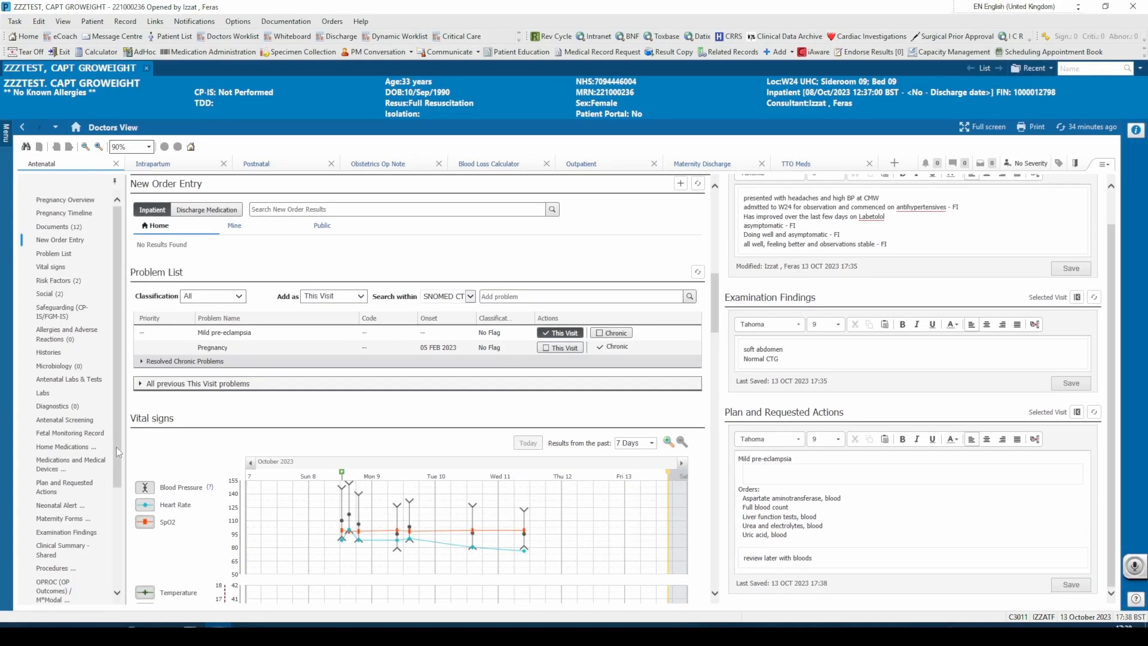
# - Start a new note from the Antenatal view using the Select Other Note option
pyautogui.scroll(-3, 116, 447)
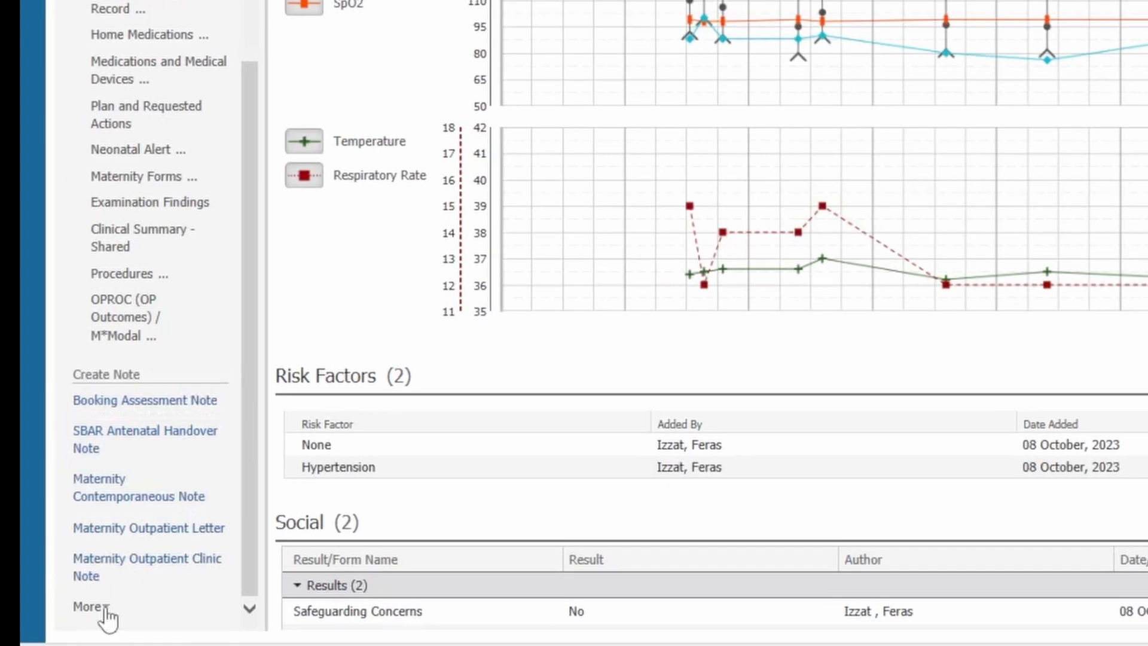
pyautogui.click(106, 610)
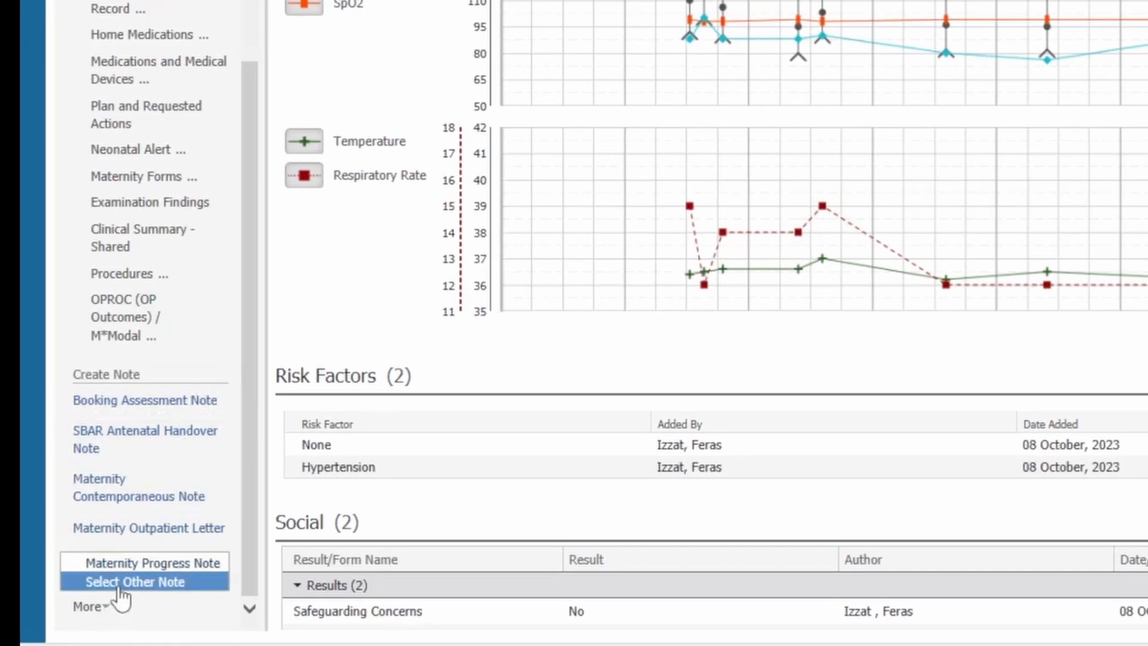
pyautogui.click(120, 588)
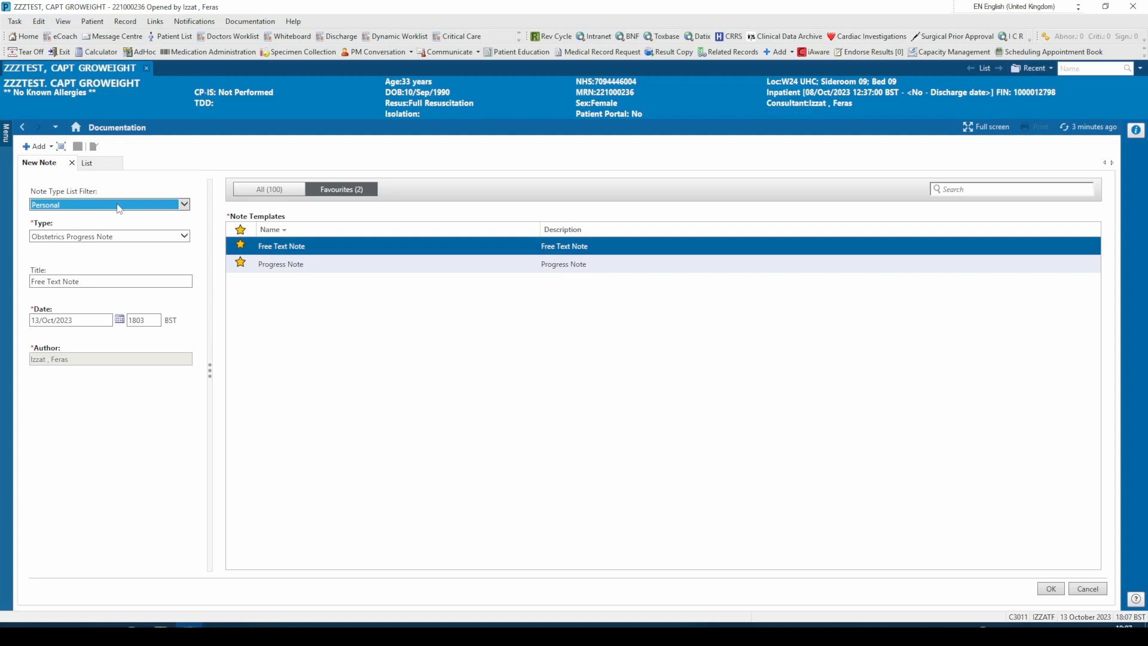
# - Customise the note types by adding Gynaecology Progress Note to the personal note type list, and apply the change
pyautogui.click(64, 22)
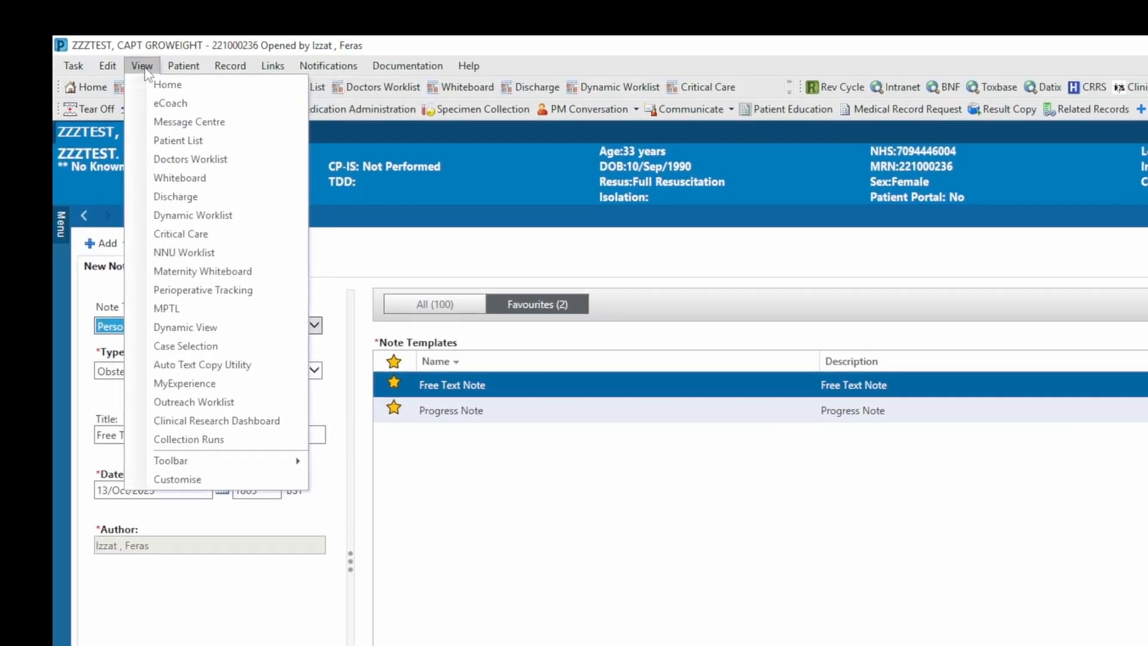
pyautogui.click(190, 486)
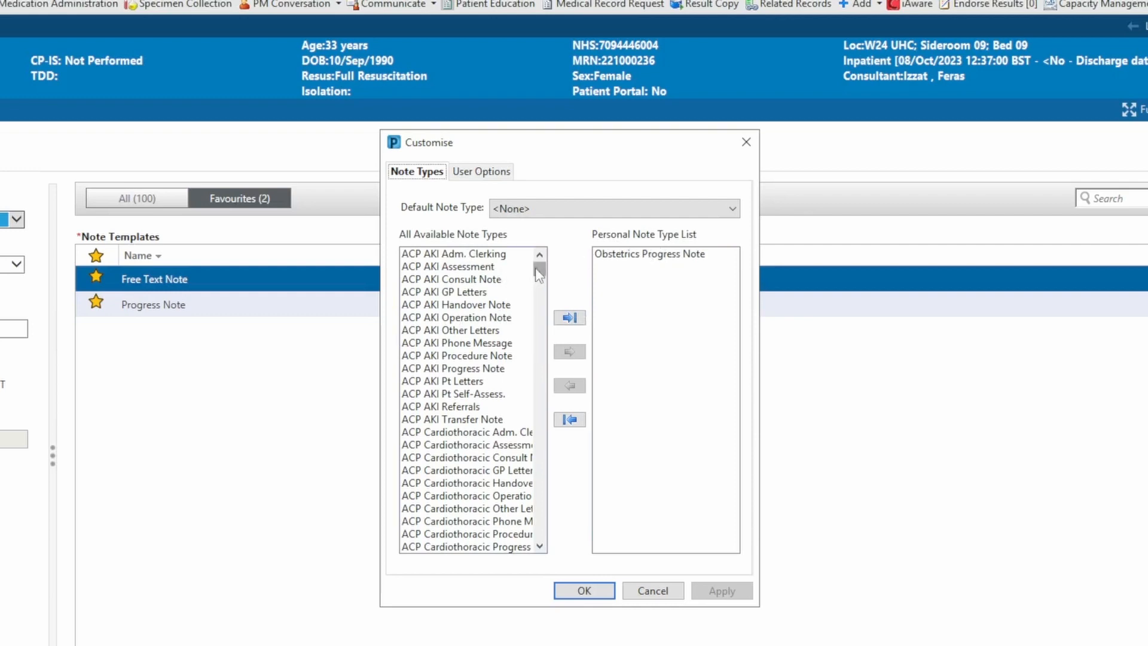
pyautogui.moveTo(536, 270); pyautogui.dragTo(538, 389)
pyautogui.click(505, 256)
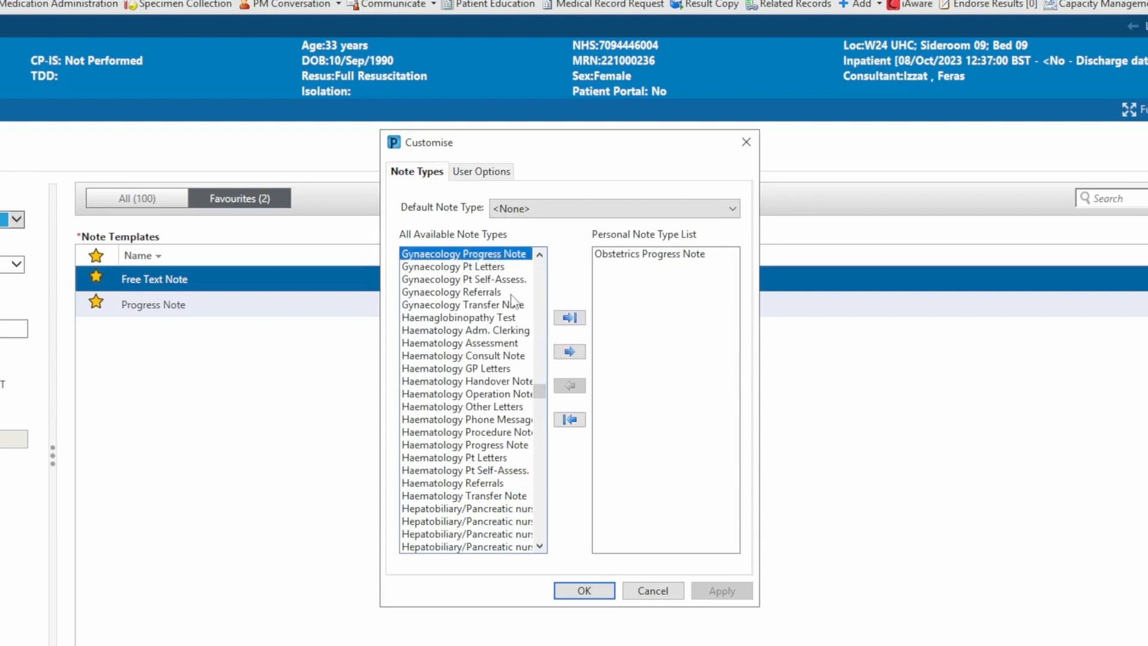
pyautogui.click(570, 352)
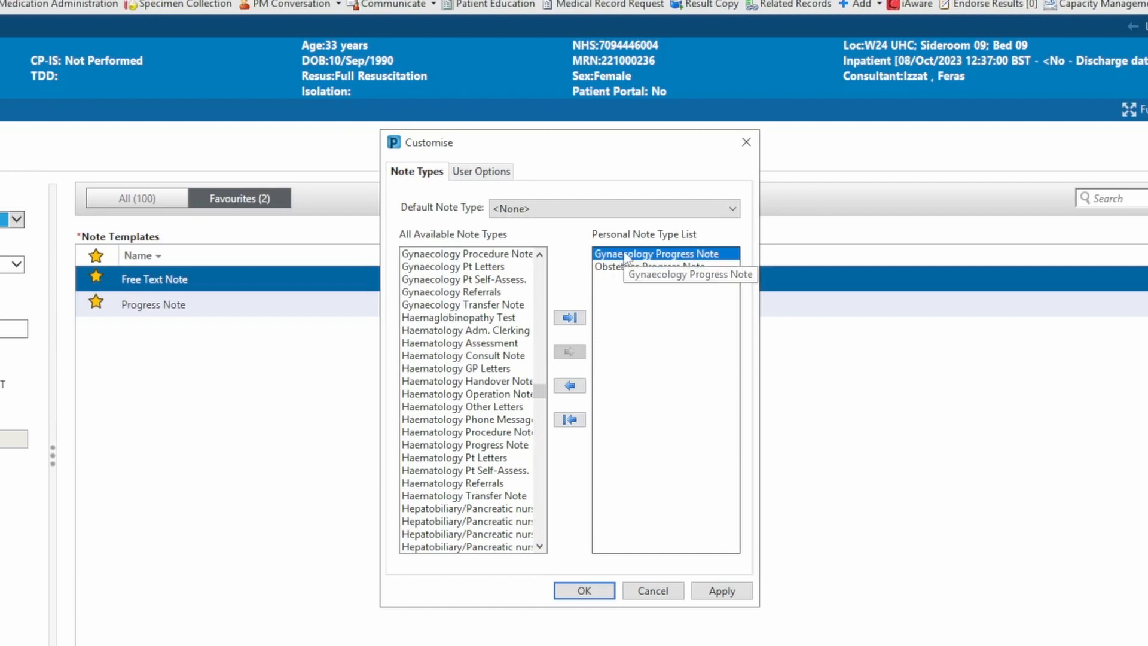
pyautogui.click(730, 593)
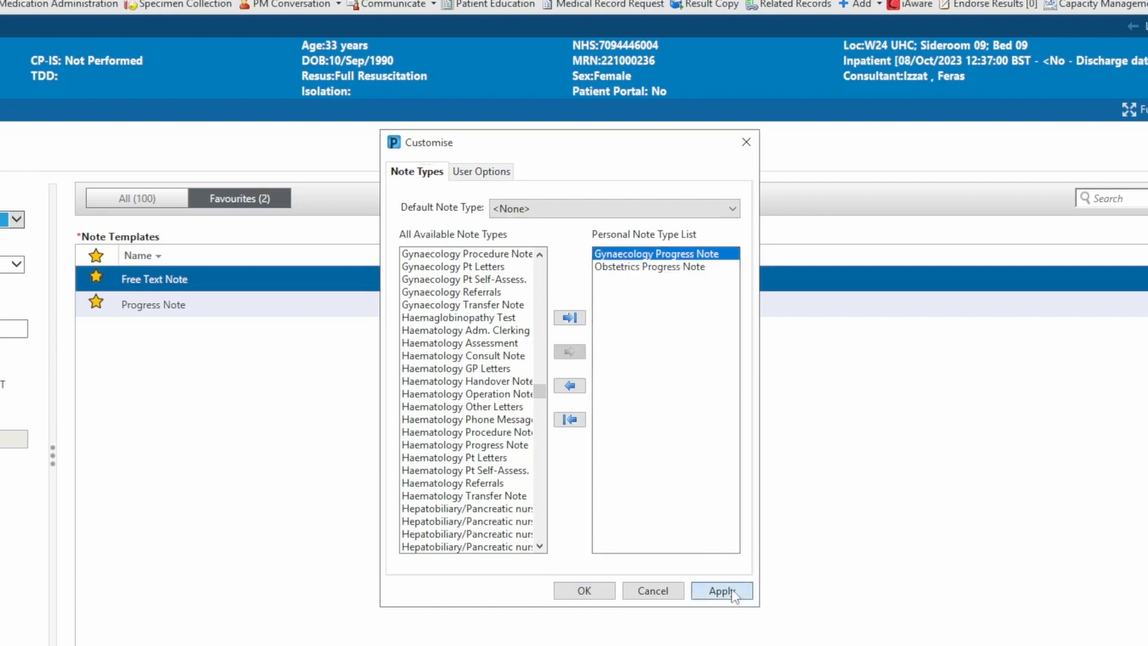
pyautogui.click(586, 592)
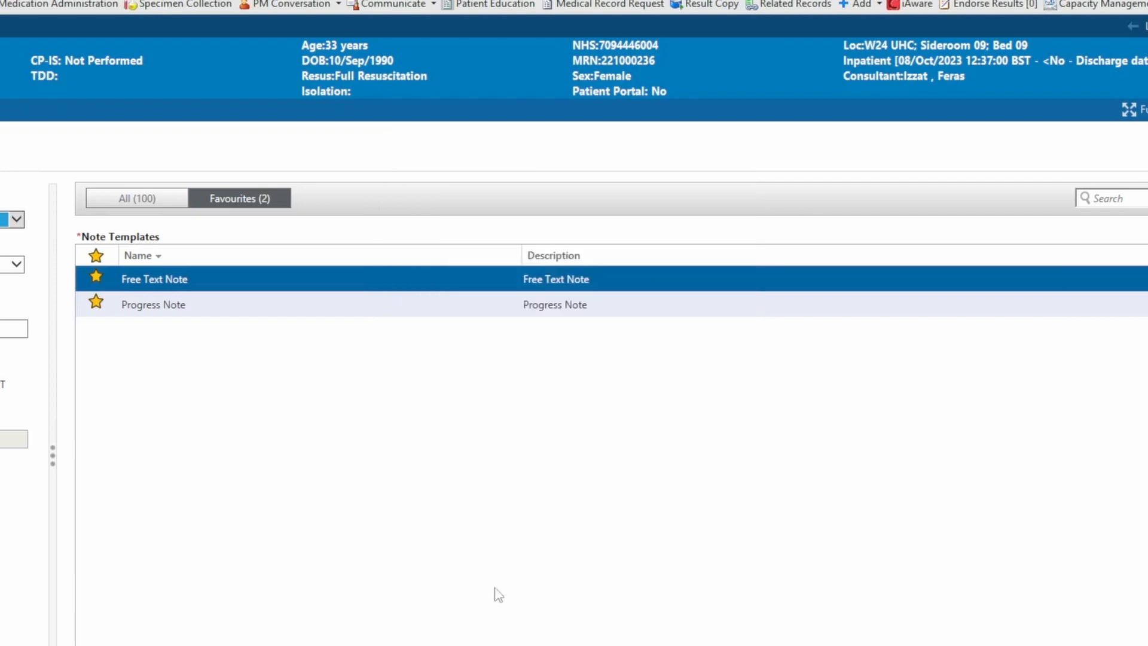
# - Set the new note's type list filter to Personal and its type to Obstetrics Progress Note
pyautogui.click(20, 222)
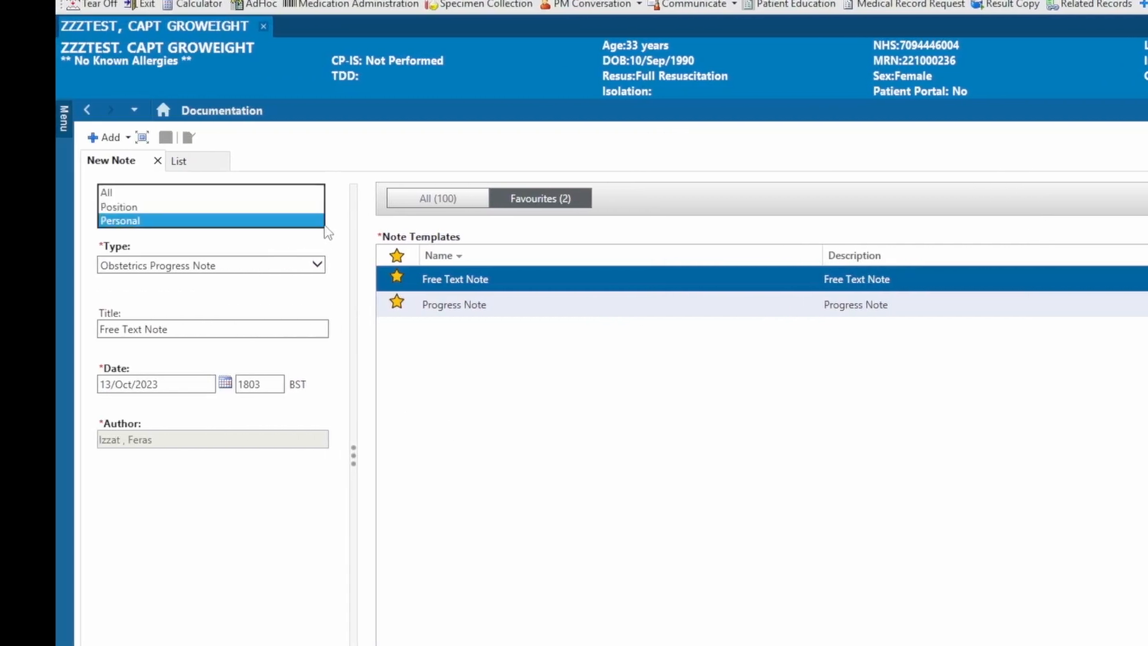
pyautogui.click(292, 208)
pyautogui.click(282, 223)
pyautogui.click(282, 234)
pyautogui.click(320, 266)
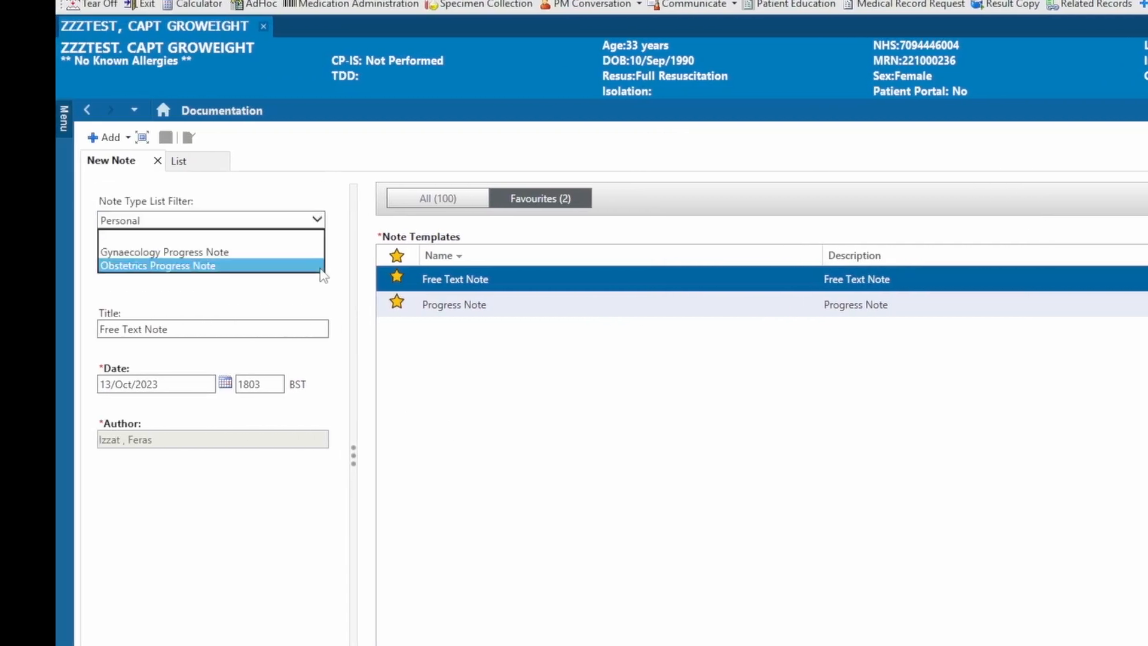
pyautogui.click(261, 266)
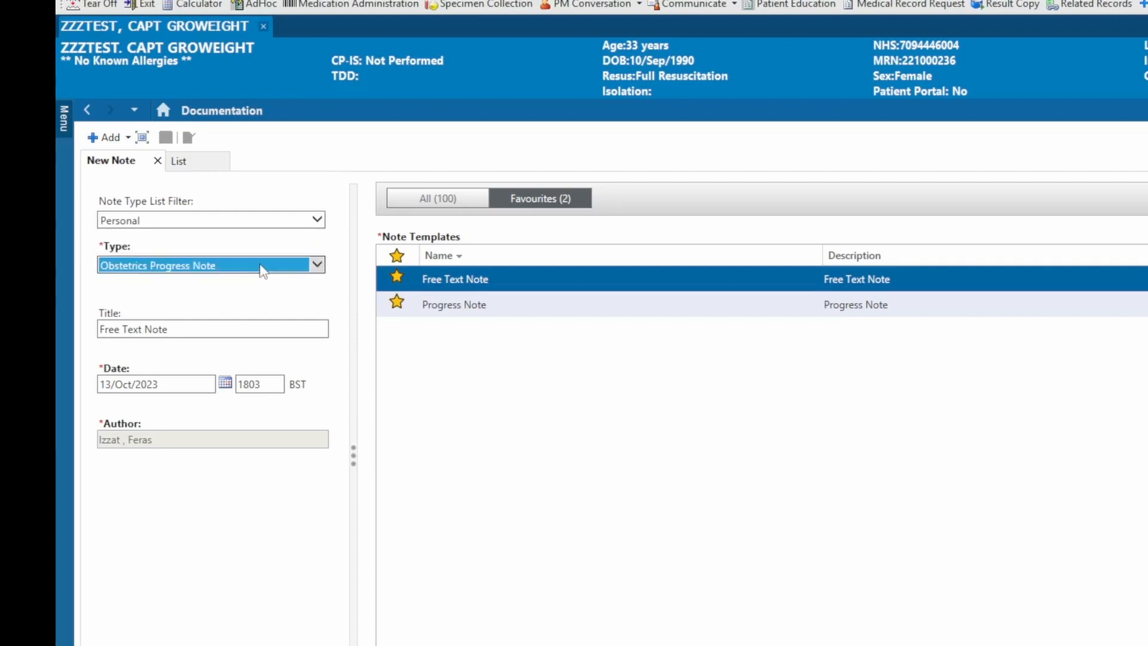
# - Browse all note templates, return to the favourites and create the note from the Progress Note template
pyautogui.click(447, 201)
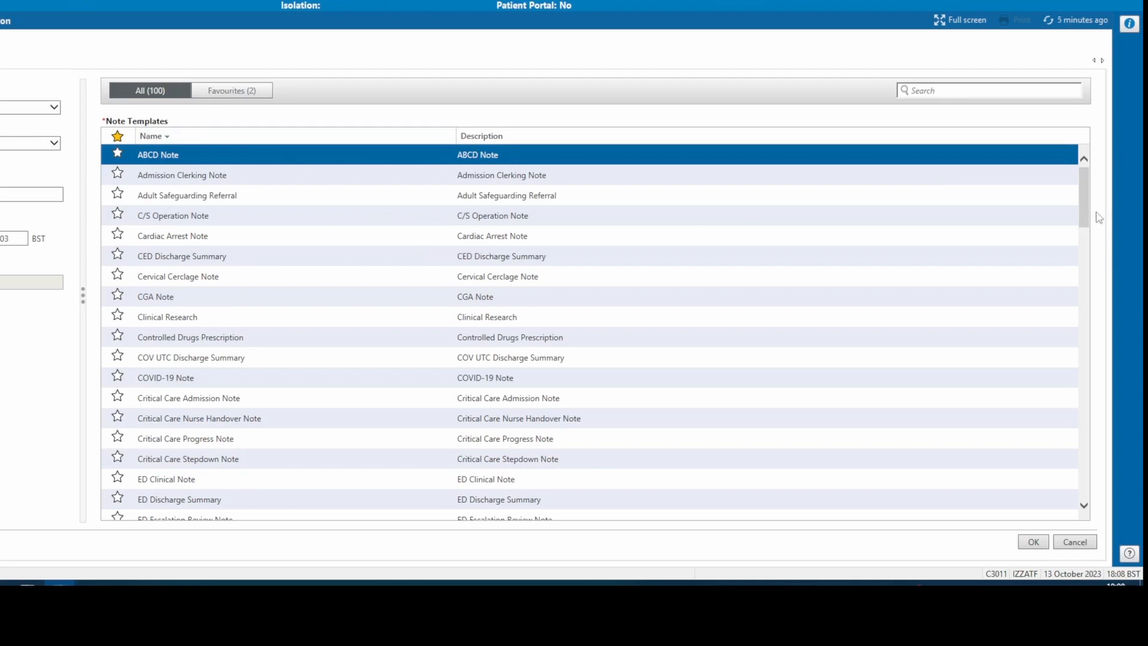
pyautogui.moveTo(1084, 214); pyautogui.dragTo(1082, 274)
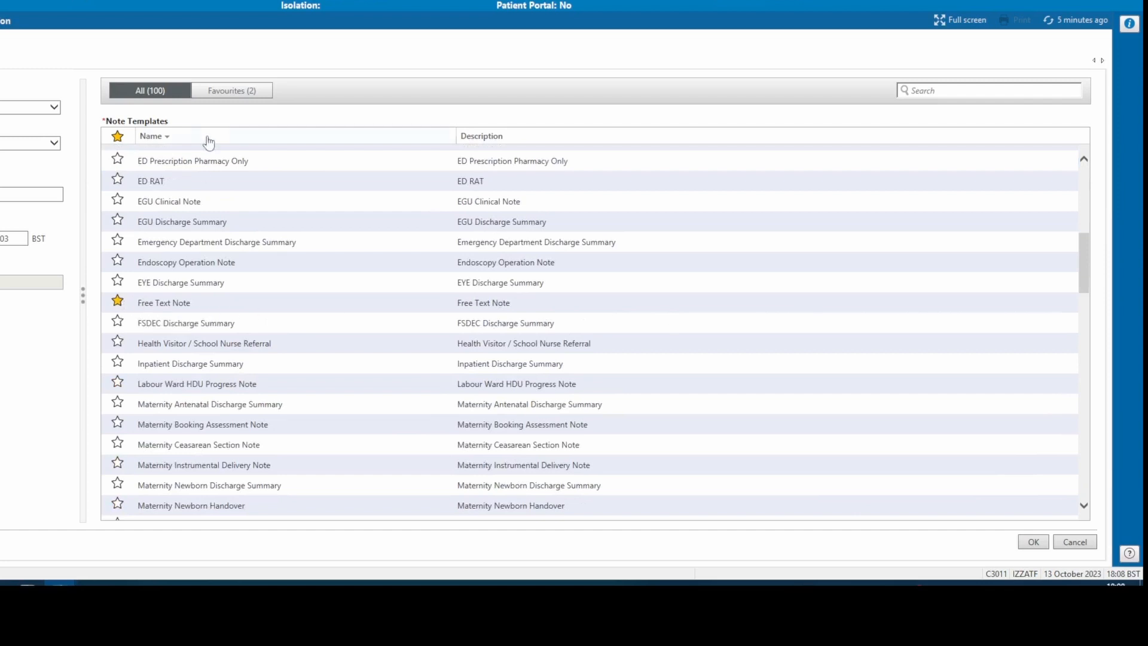
pyautogui.click(234, 92)
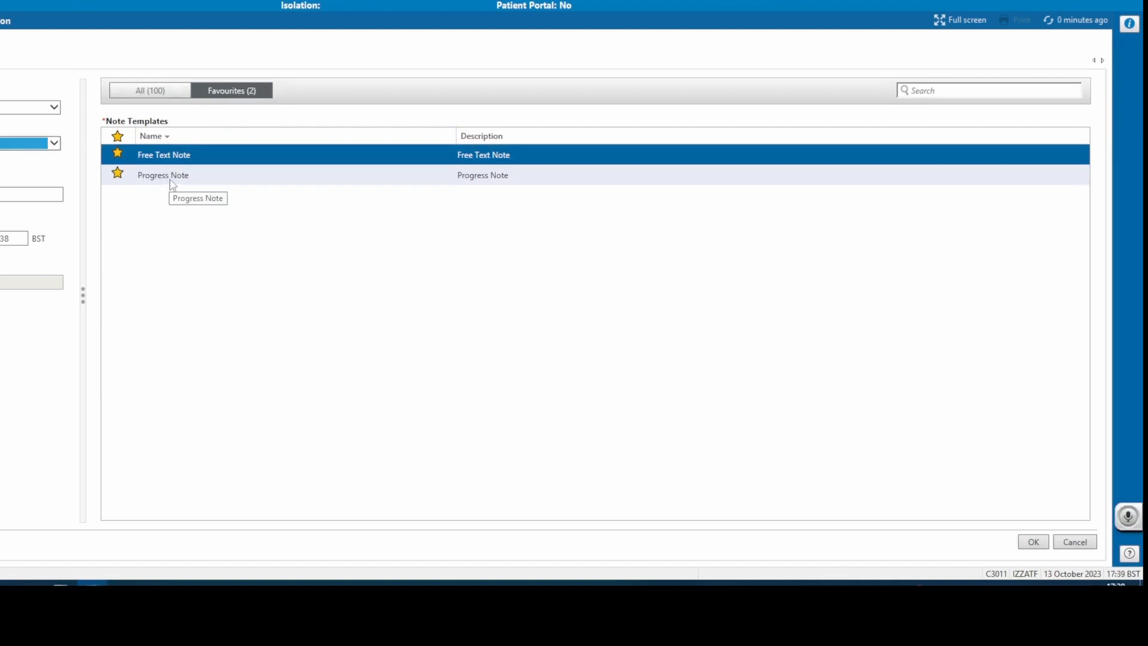
pyautogui.click(173, 183)
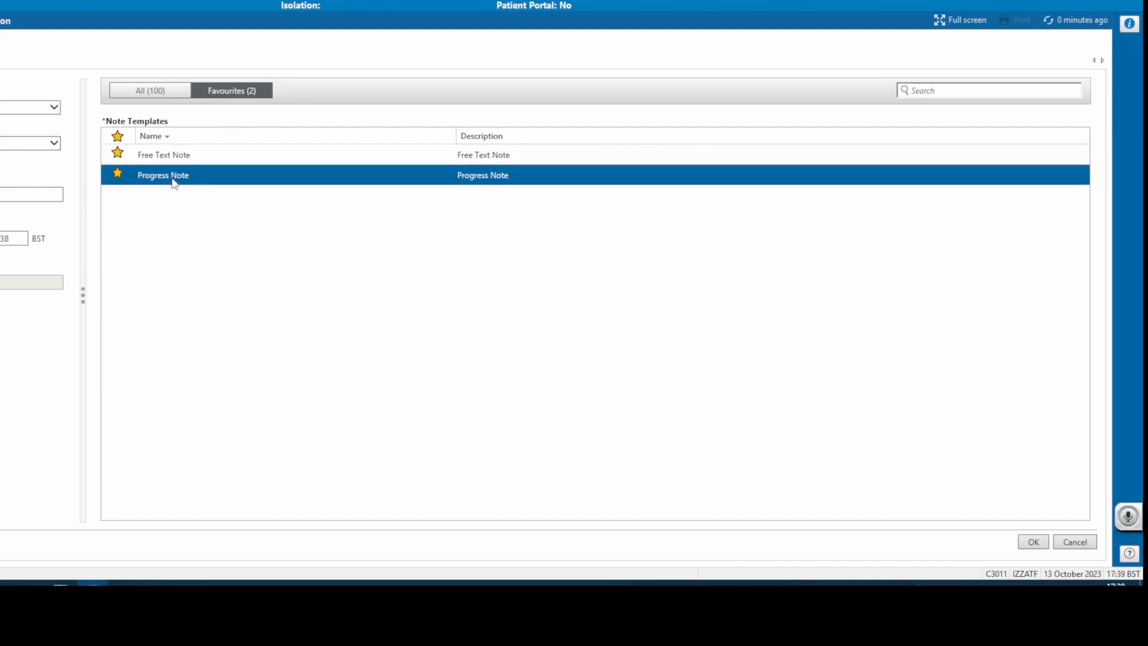
pyautogui.click(1035, 541)
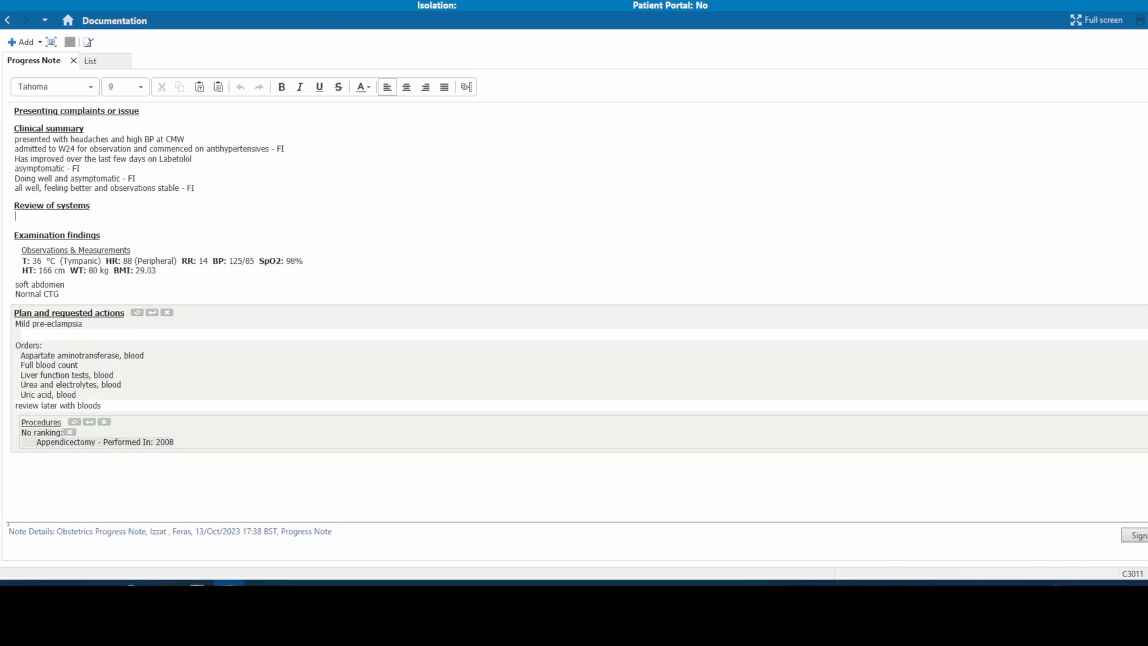
# - Remove the Procedures section from the progress note and sign the note as an Obstetrics Progress Note
pyautogui.click(105, 423)
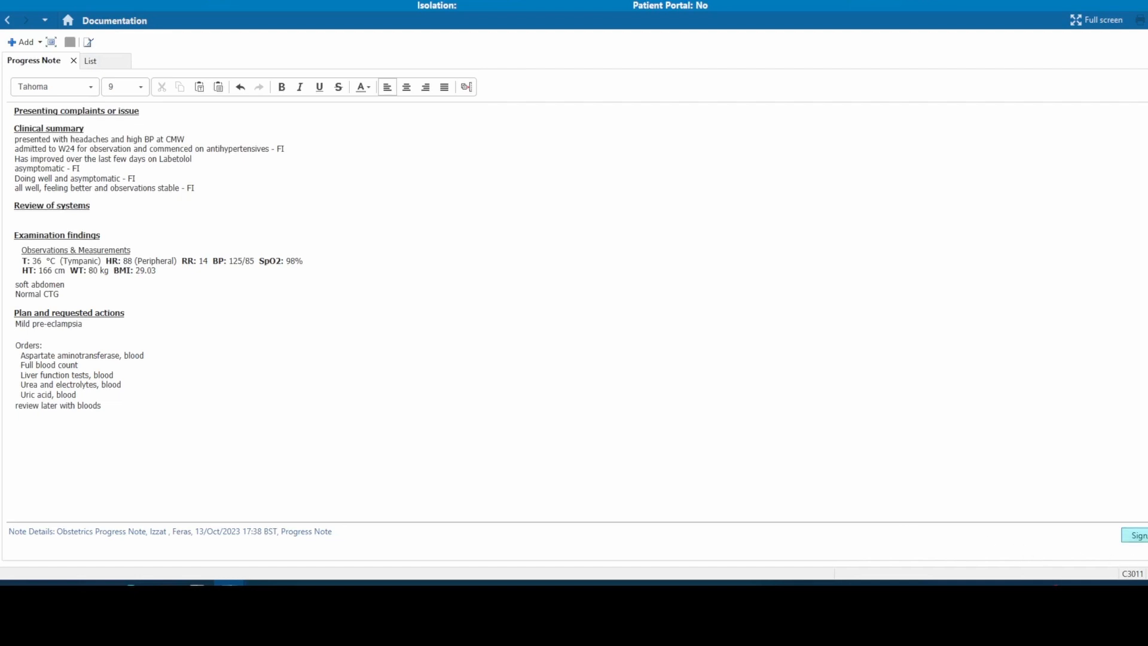
pyautogui.click(1135, 535)
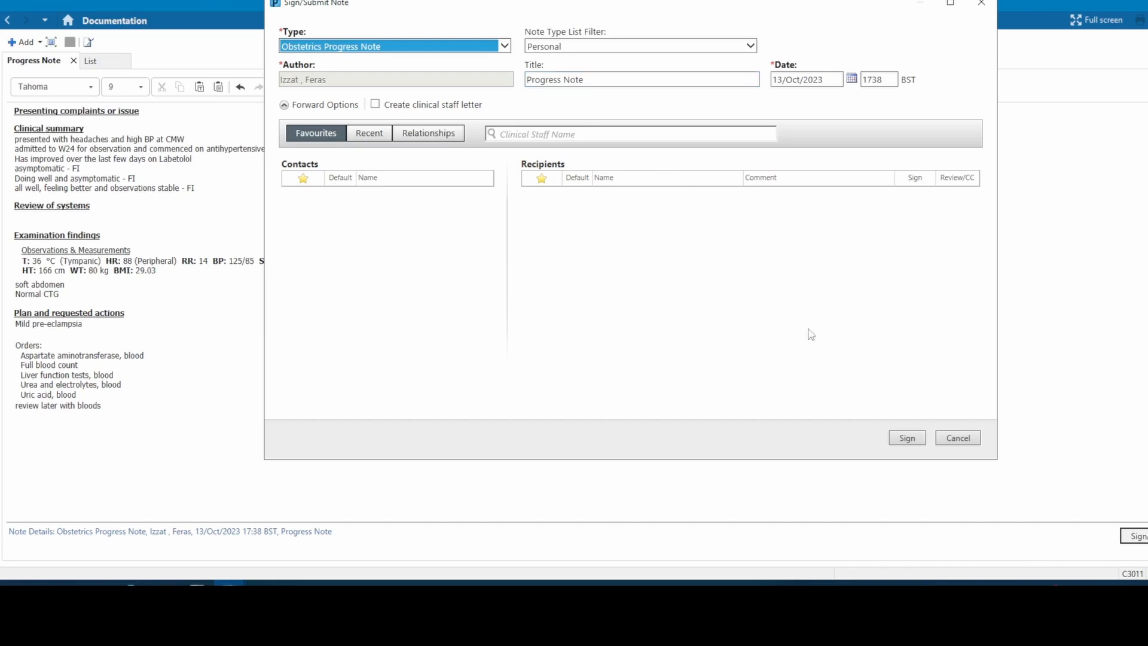
pyautogui.click(906, 438)
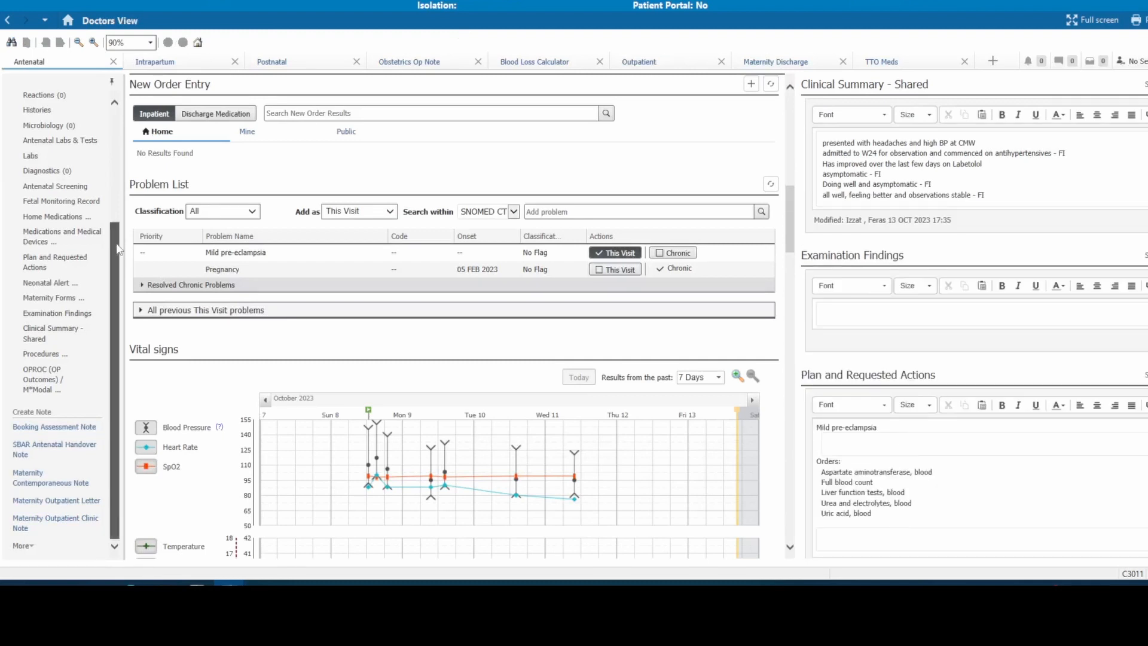
# - Refresh the Documents list, view the progress note dated 13 OCT 2023 17:38 and close its preview
pyautogui.moveTo(116, 248); pyautogui.dragTo(111, 123)
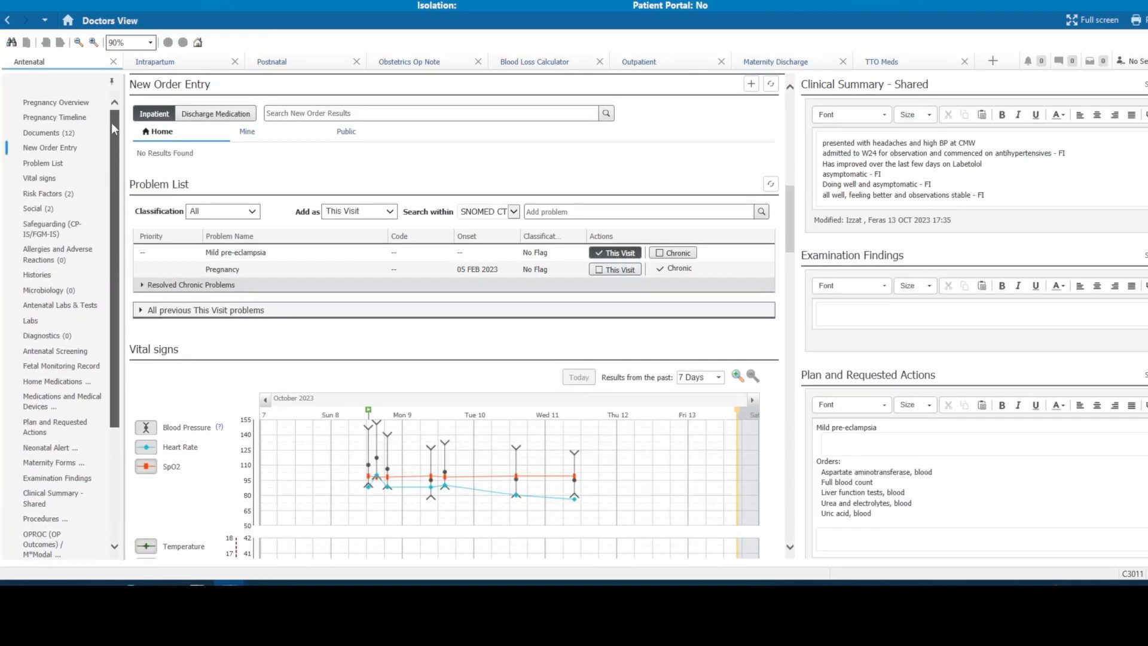
pyautogui.click(70, 136)
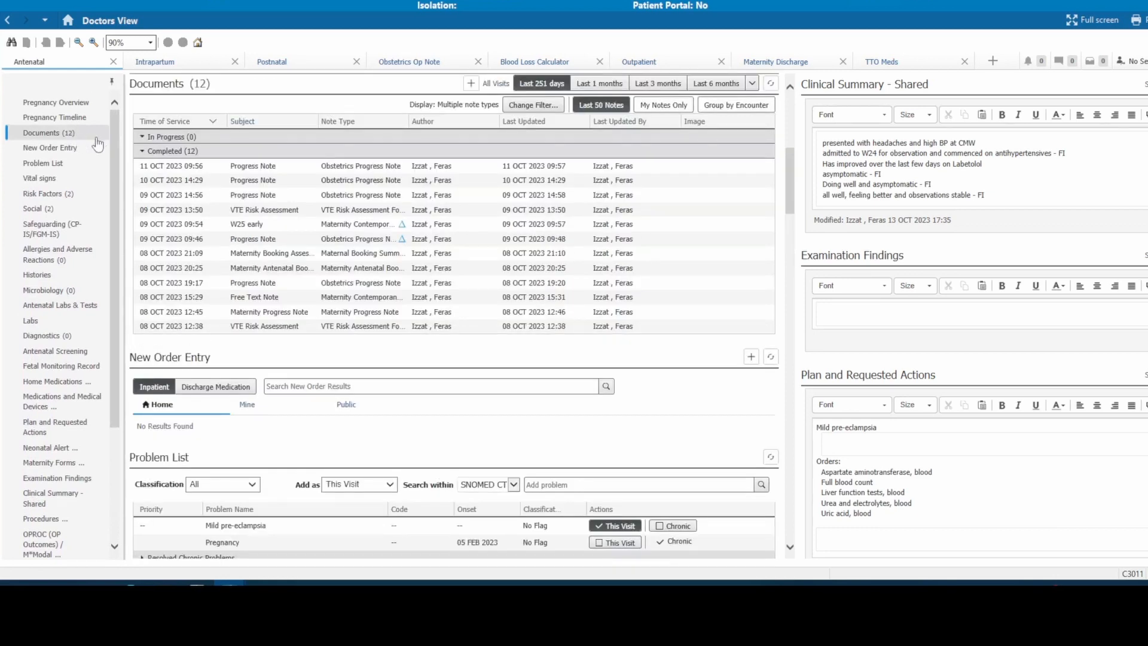
pyautogui.click(771, 84)
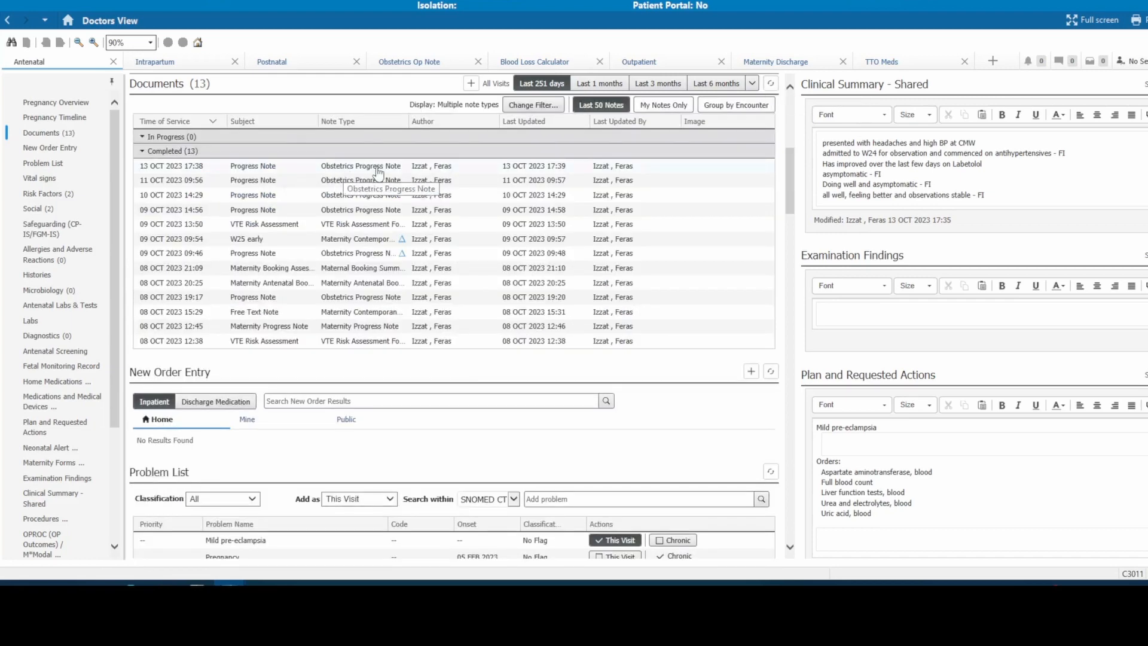
pyautogui.click(401, 171)
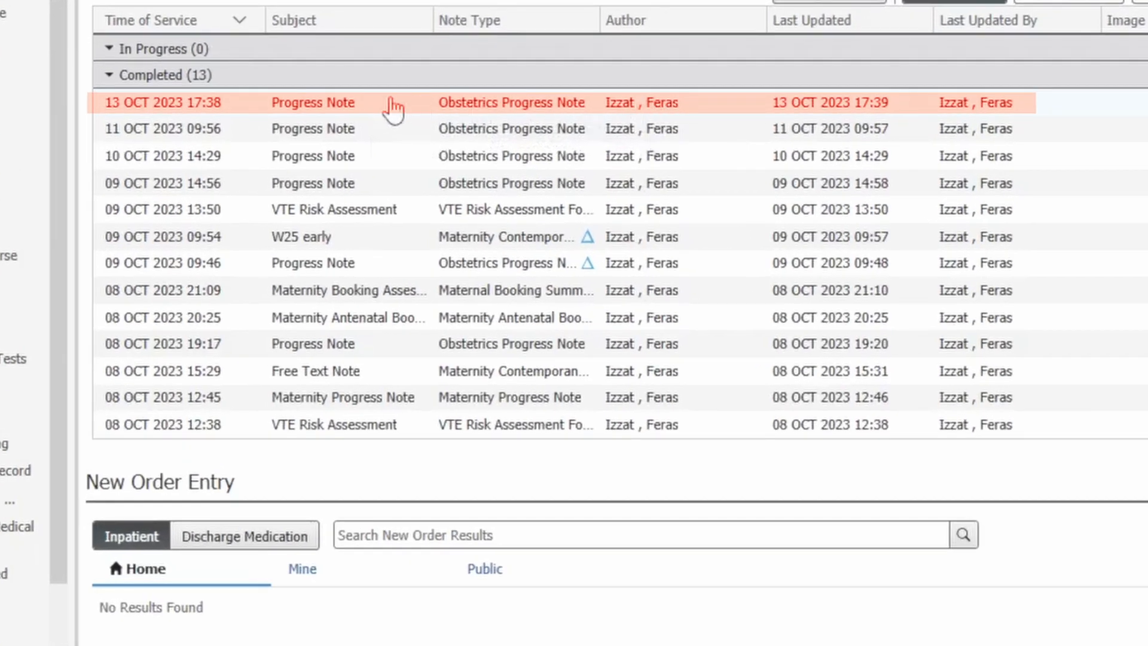
pyautogui.doubleClick(354, 109)
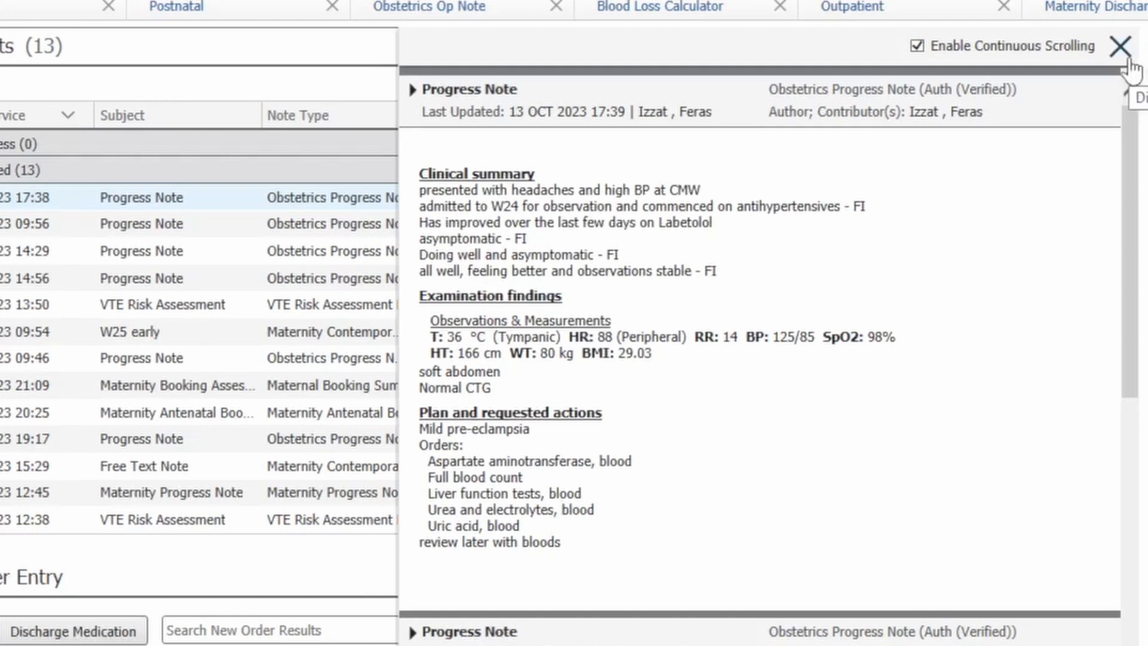
pyautogui.click(1128, 56)
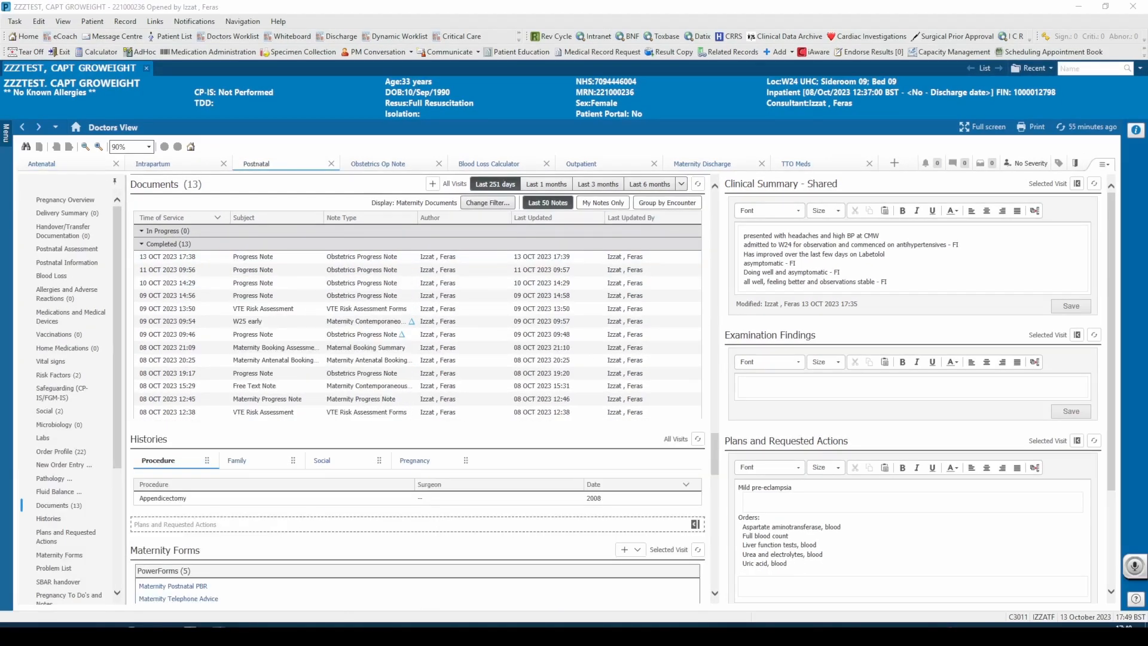
# - Open the signed progress note dated 13 OCT 2023 17:38 for modification, choosing to revise it rather than addend it
pyautogui.click(380, 261)
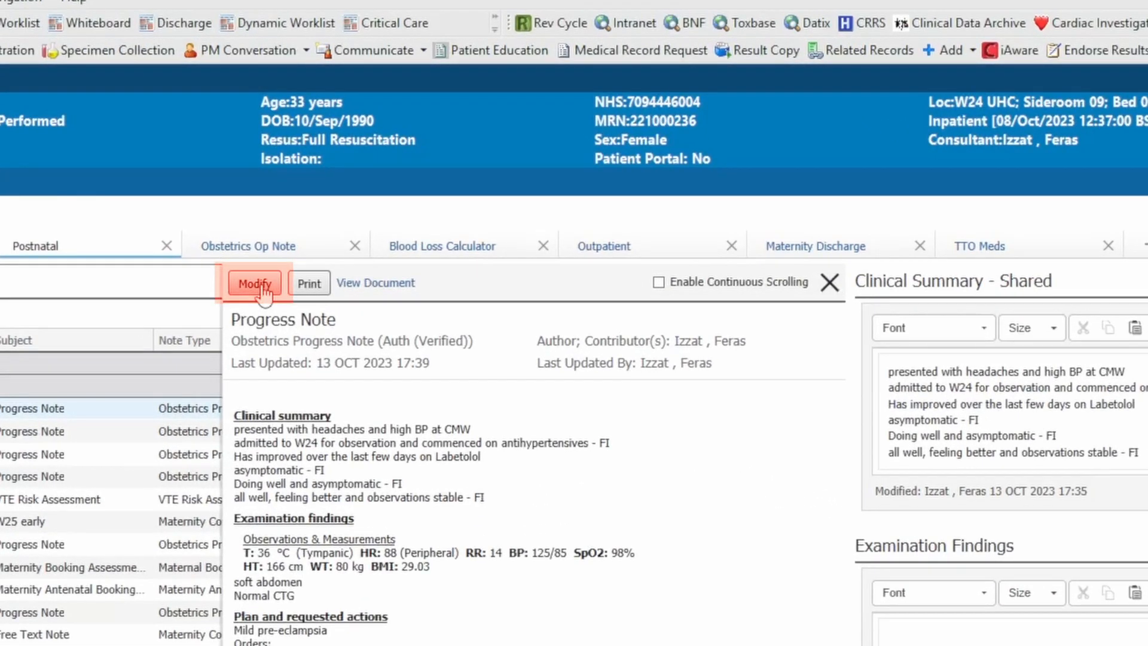
pyautogui.click(256, 284)
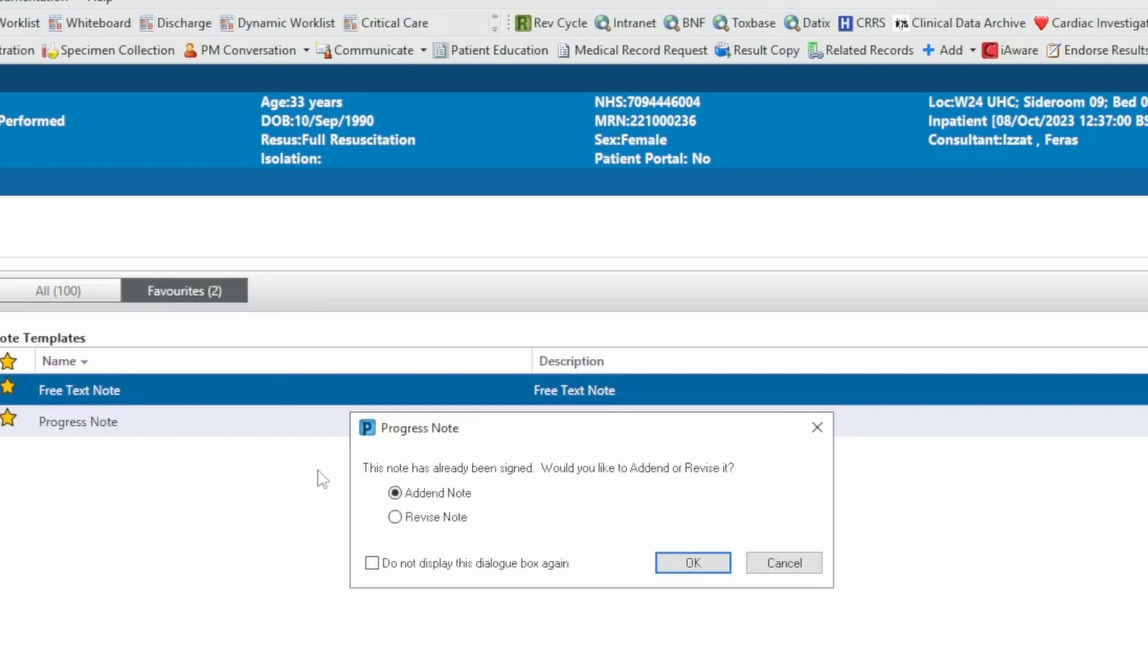
pyautogui.click(395, 517)
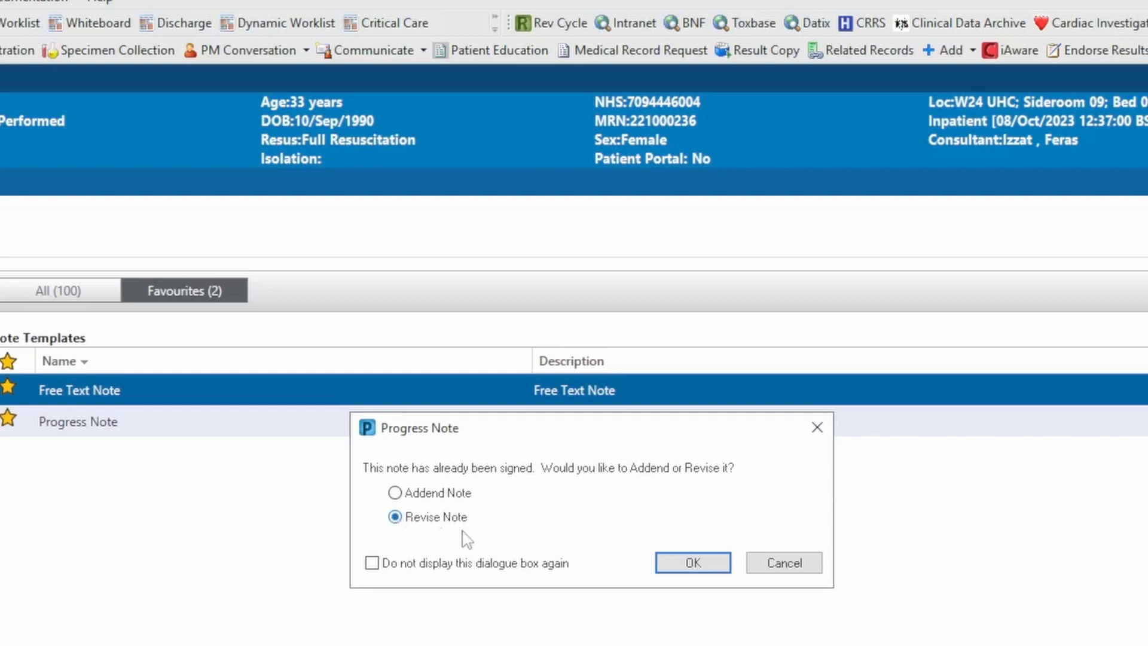
pyautogui.click(692, 563)
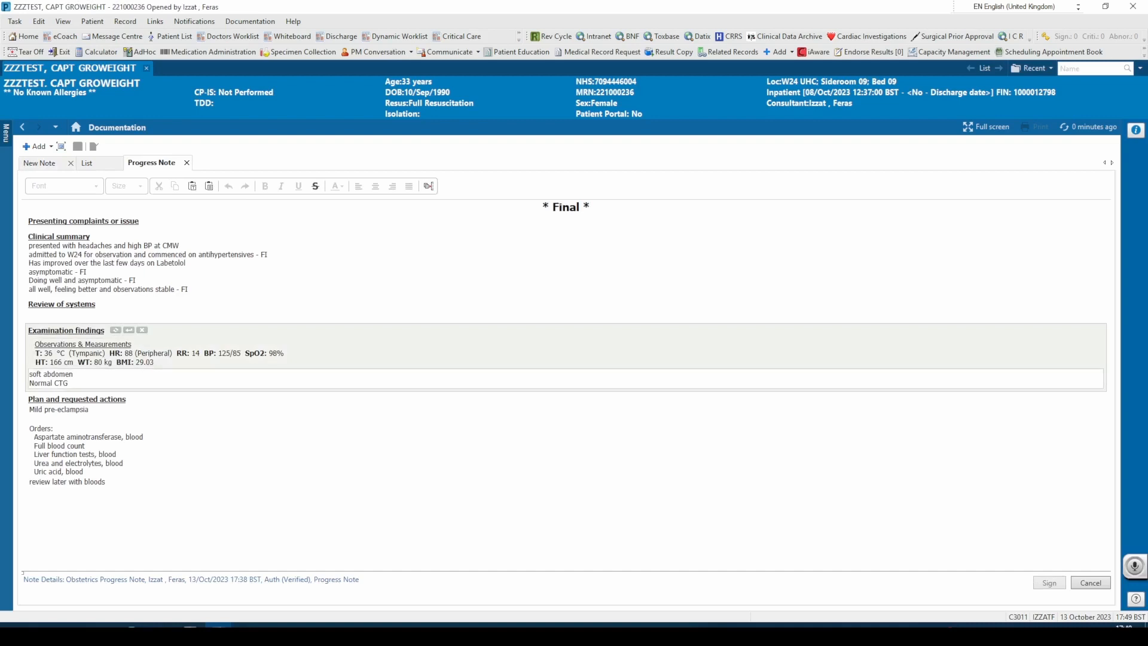
# - Enter "Headache" under Presenting complaints or issue in the progress note and sign the revised note
pyautogui.write('Headaches')
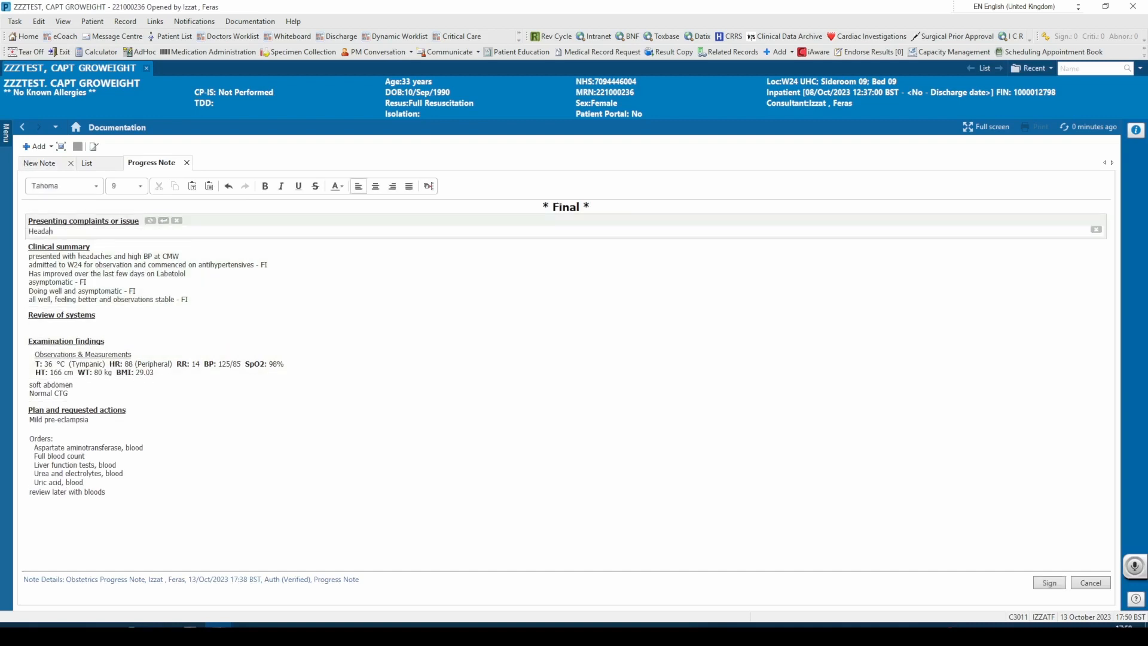
pyautogui.press('BackSpace')
pyautogui.press('BackSpace')
pyautogui.press('BackSpace')
pyautogui.press('BackSpace')
pyautogui.press('BackSpace')
pyautogui.press('BackSpace')
pyautogui.press('BackSpace')
pyautogui.press('BackSpace')
pyautogui.press('BackSpace')
pyautogui.press('BackSpace')
pyautogui.write('Headache')
pyautogui.click(1047, 582)
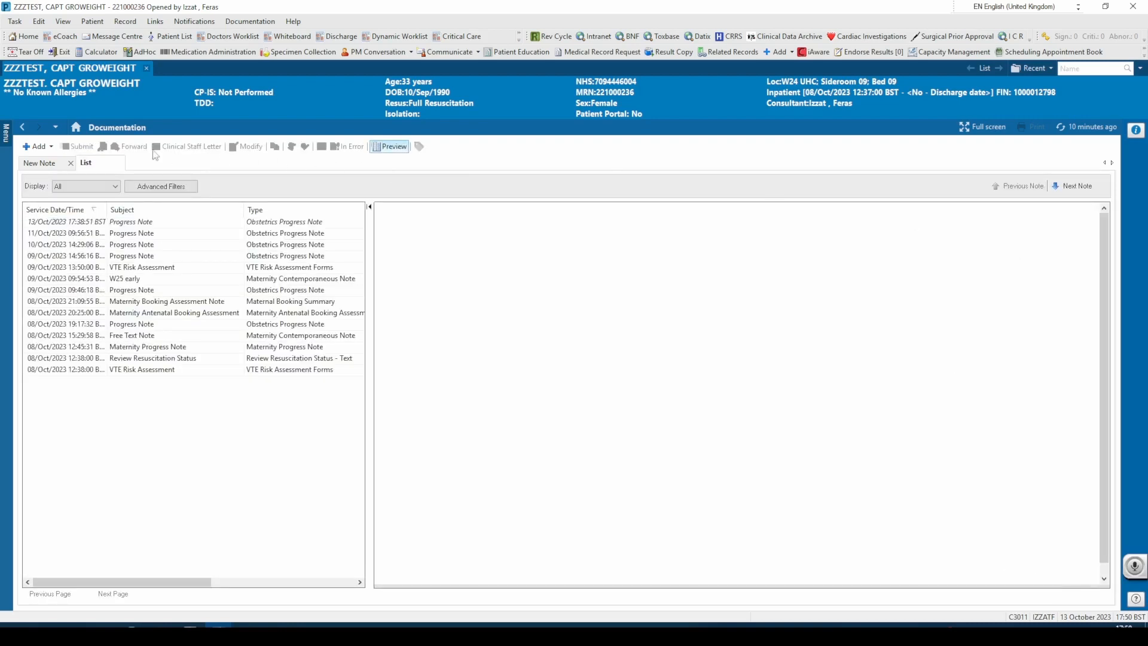
# - Return to Doctors View, refresh the Documents list, preview the revised 13 OCT 2023 progress note and view its full document
pyautogui.click(27, 127)
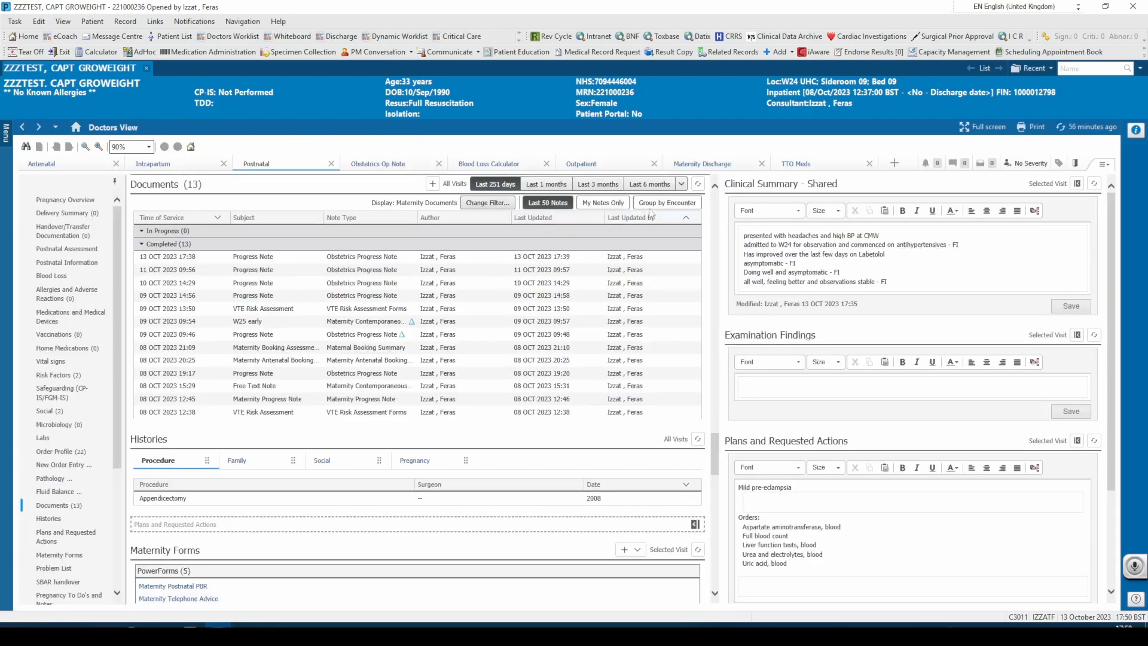
pyautogui.click(698, 184)
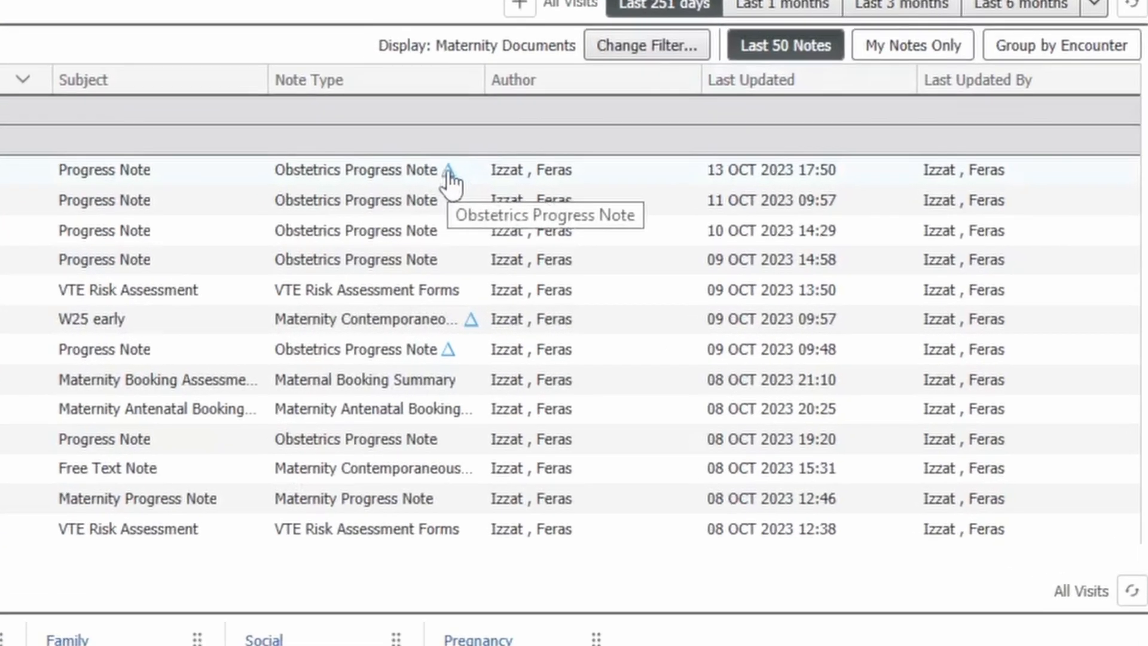
pyautogui.click(448, 174)
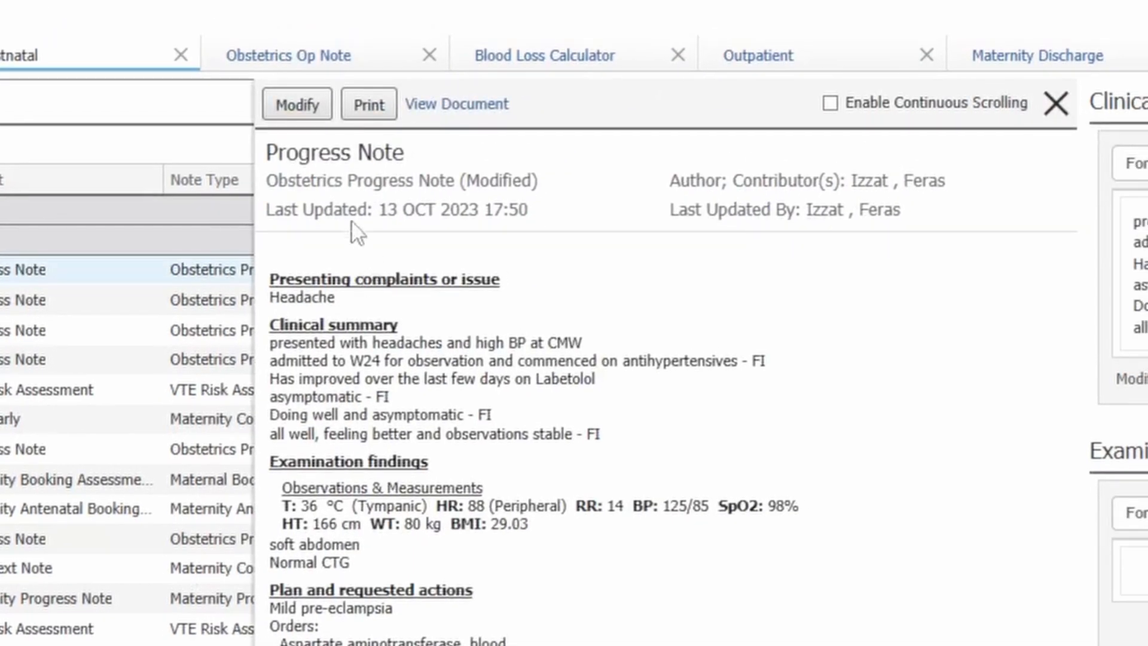
pyautogui.click(441, 103)
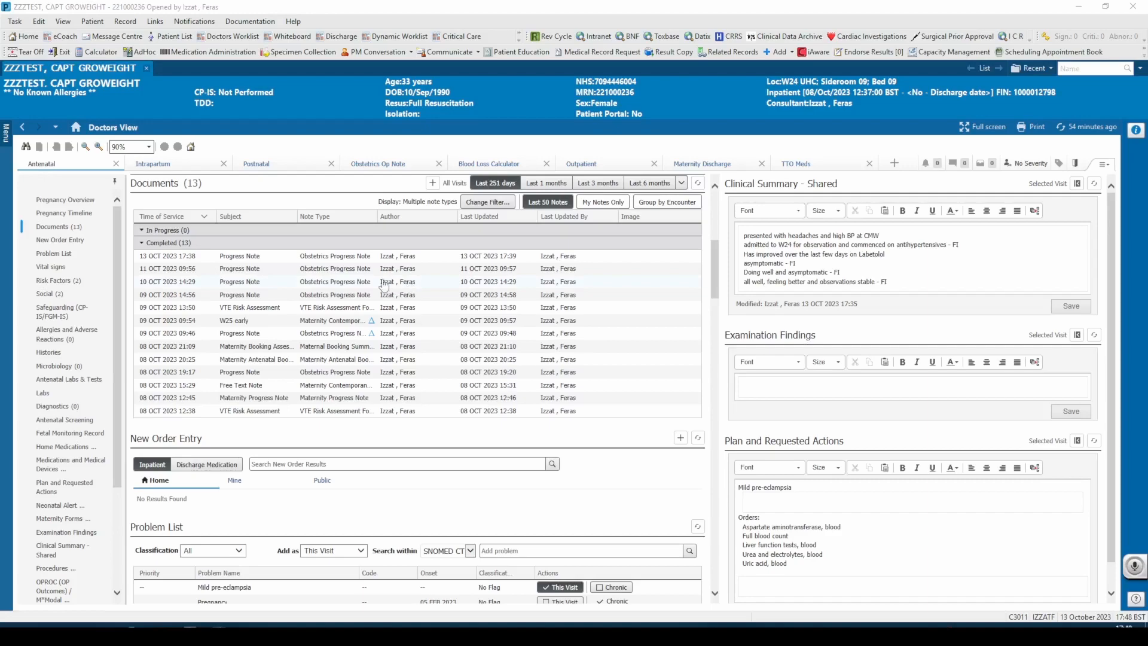
# - Switch to the Postnatal workflow and start a new note using the Select Other Note option
pyautogui.click(266, 166)
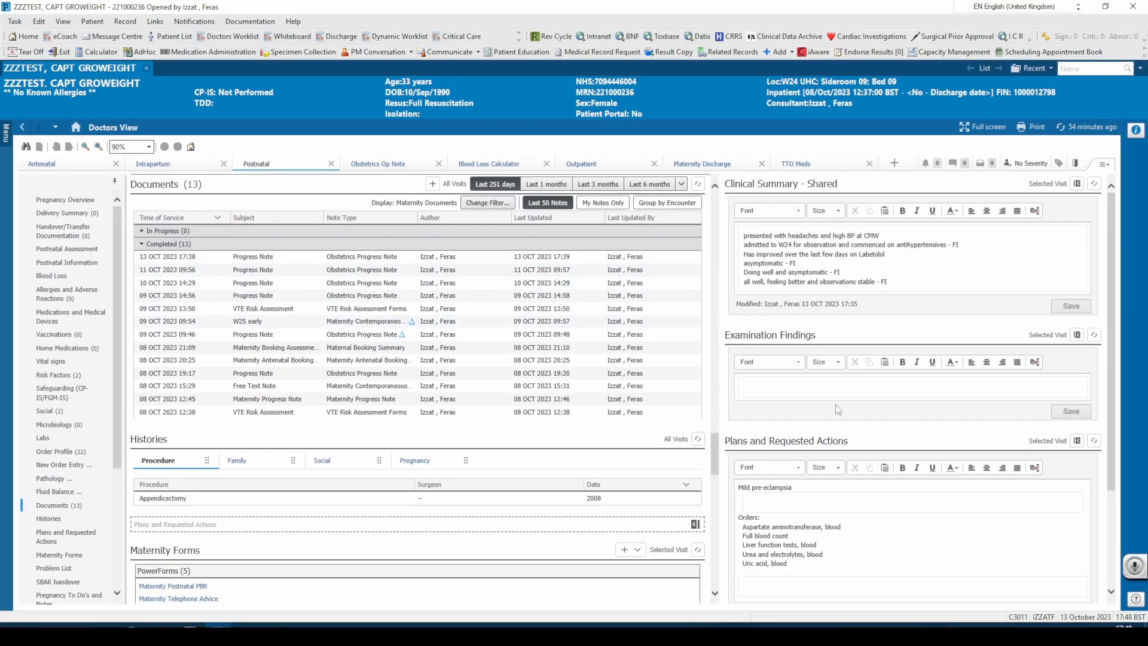
pyautogui.scroll(-5, 90, 538)
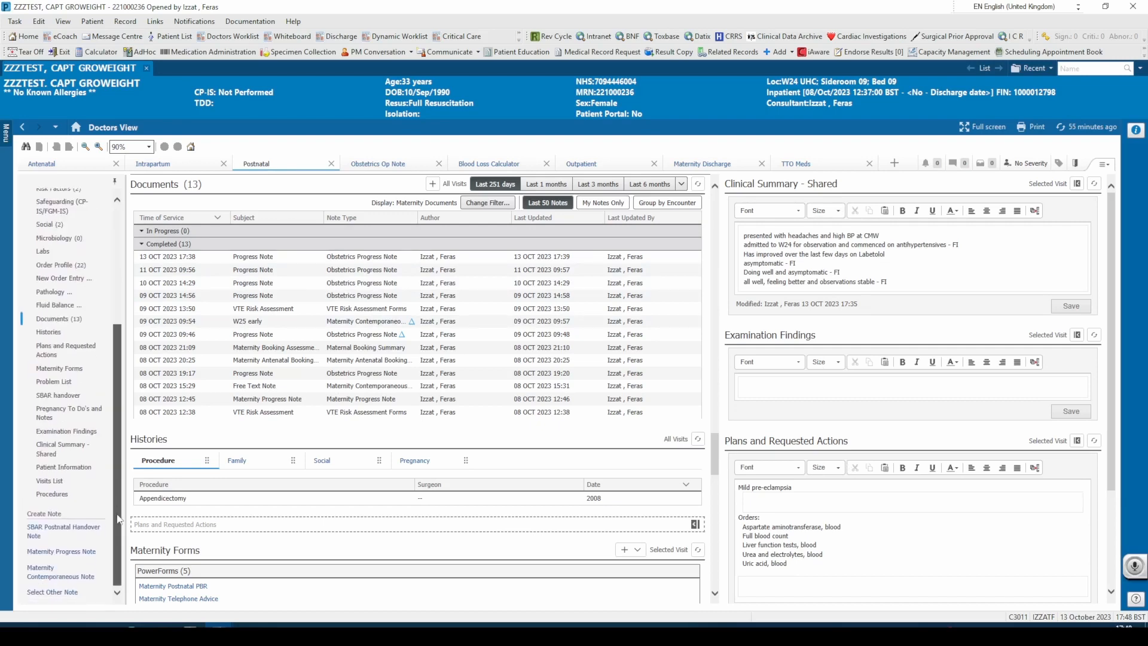
pyautogui.click(66, 591)
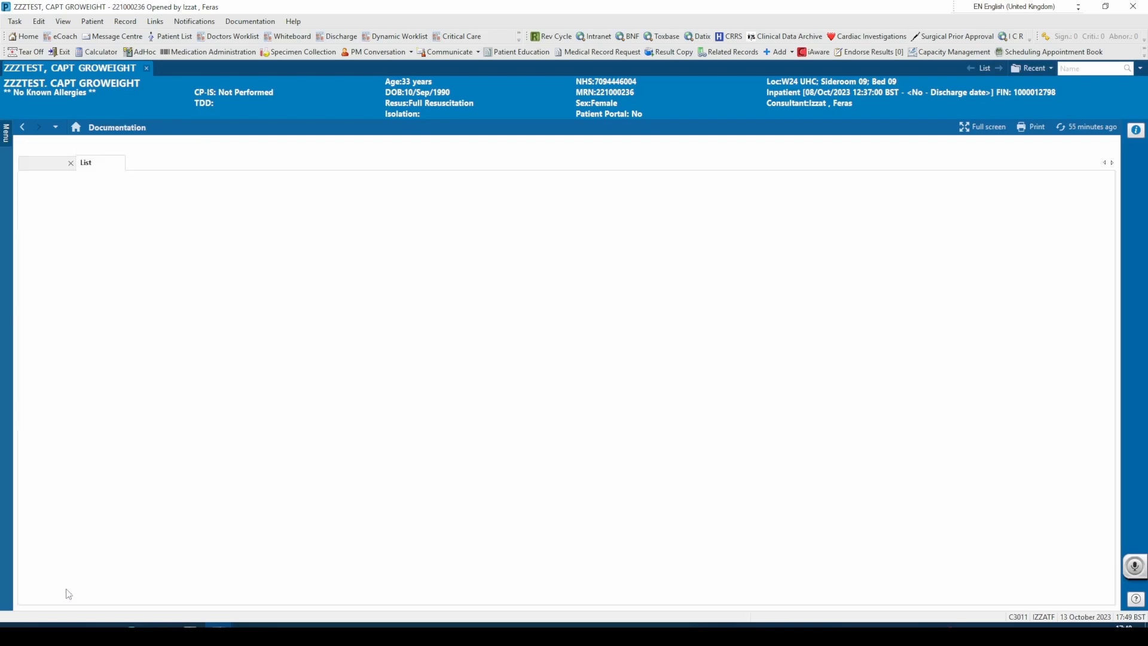